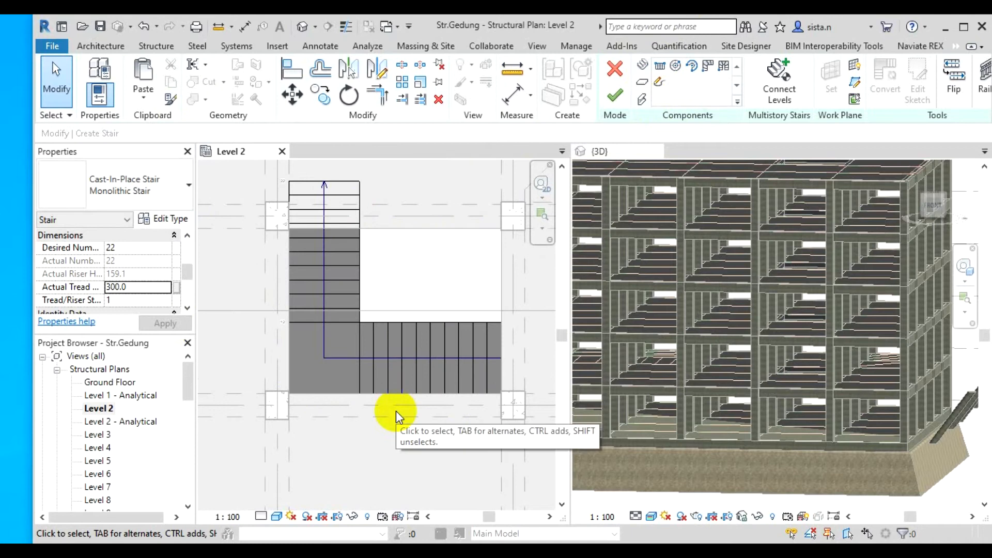
Step: Replace the vertical second stair run with a horizontal return run parallel to the first, located by Run: Left along the opening's far edge
{"action": "scroll", "coordinate": [396, 411], "scroll_direction": "down", "scroll_amount": 2}
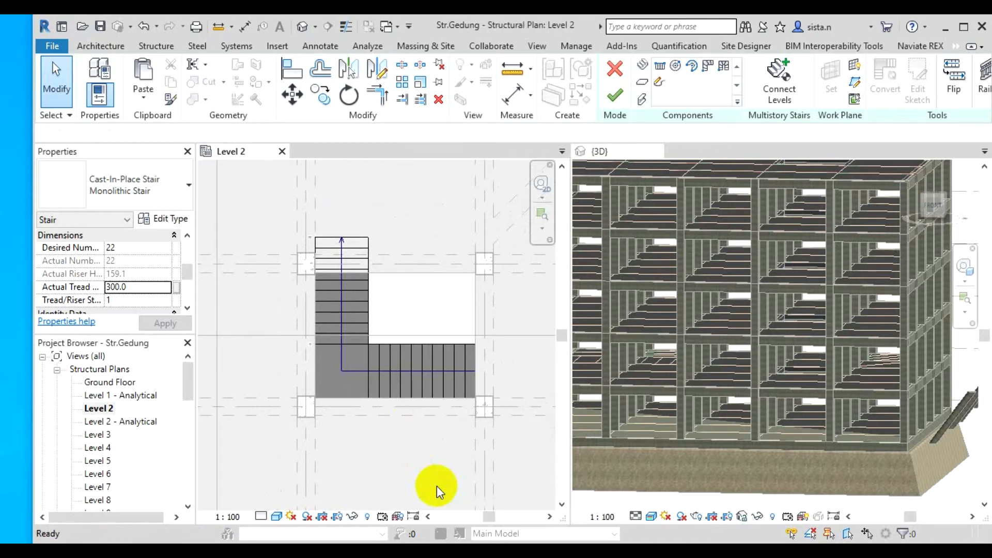
{"action": "left_click", "coordinate": [460, 279]}
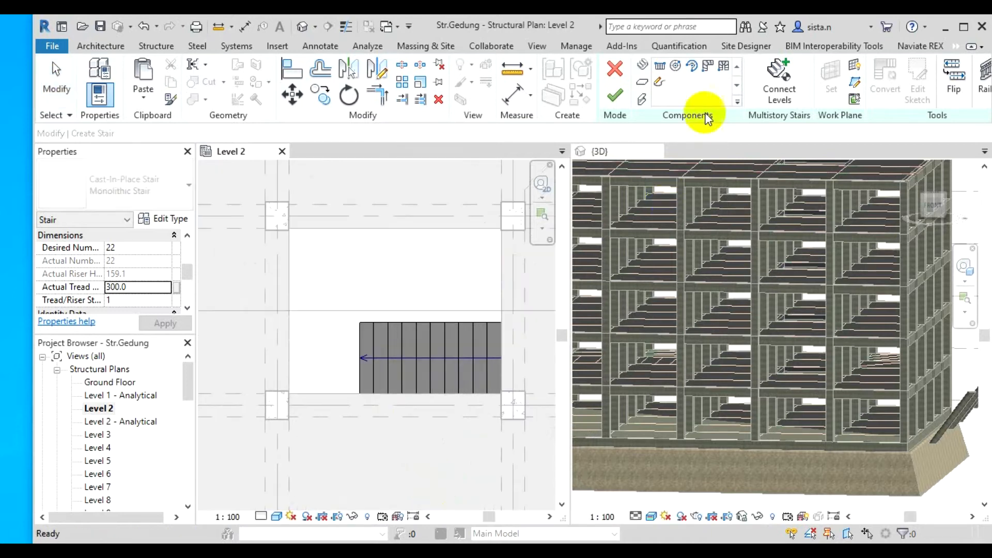
{"action": "left_click", "coordinate": [659, 68]}
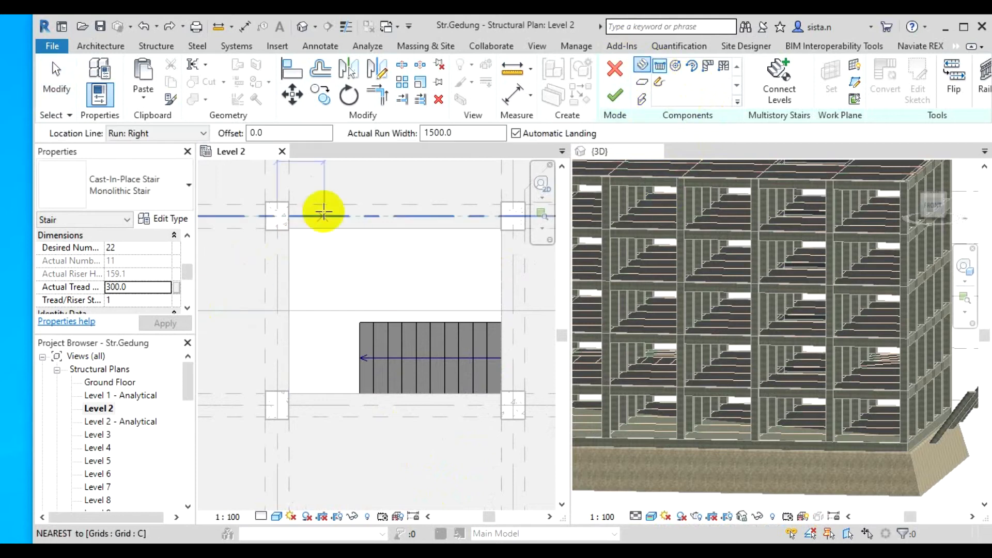
{"action": "left_click", "coordinate": [174, 133]}
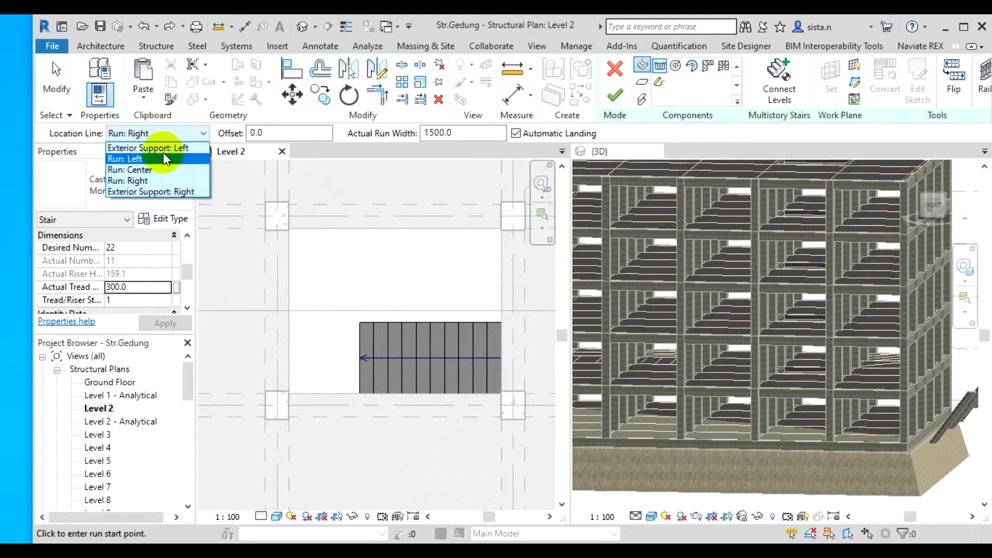
{"action": "left_click", "coordinate": [163, 160]}
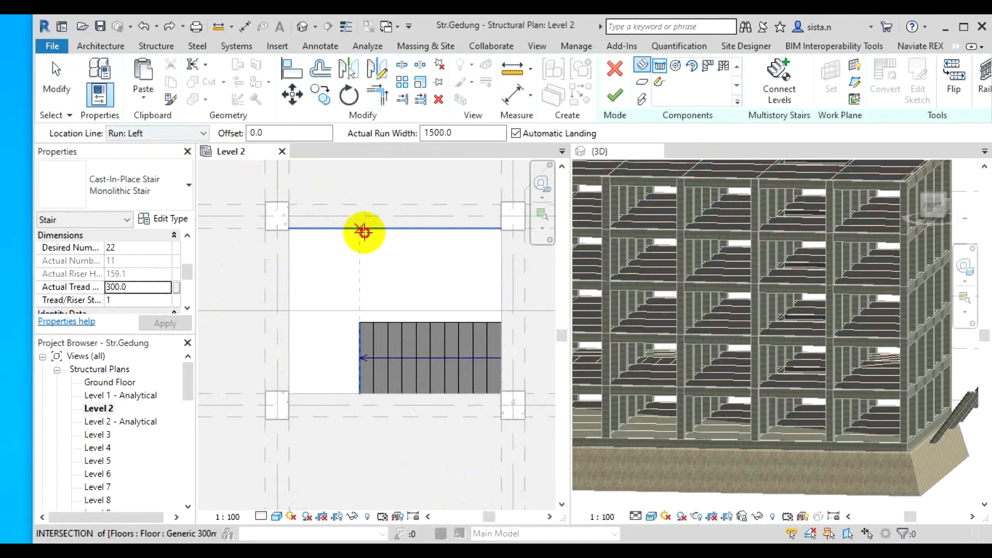
{"action": "left_click", "coordinate": [359, 223]}
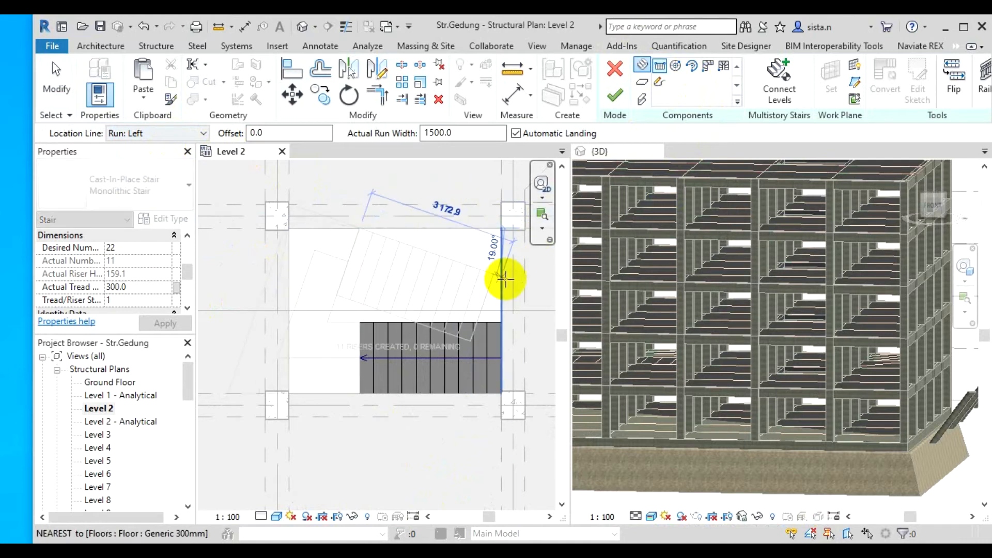
{"action": "middle_click_drag", "start_coordinate": [506, 277], "coordinate": [385, 258]}
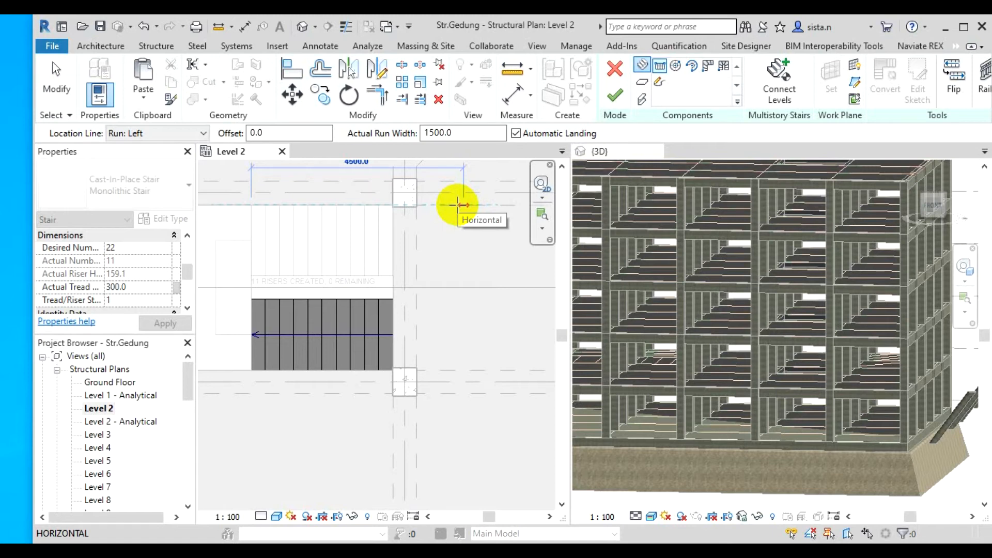
{"action": "left_click", "coordinate": [458, 206]}
{"action": "key", "text": "Escape"}
Step: Finish the U-shaped stair with its two parallel runs and dismiss the railing warning
{"action": "scroll", "coordinate": [352, 318], "scroll_direction": "down", "scroll_amount": 2}
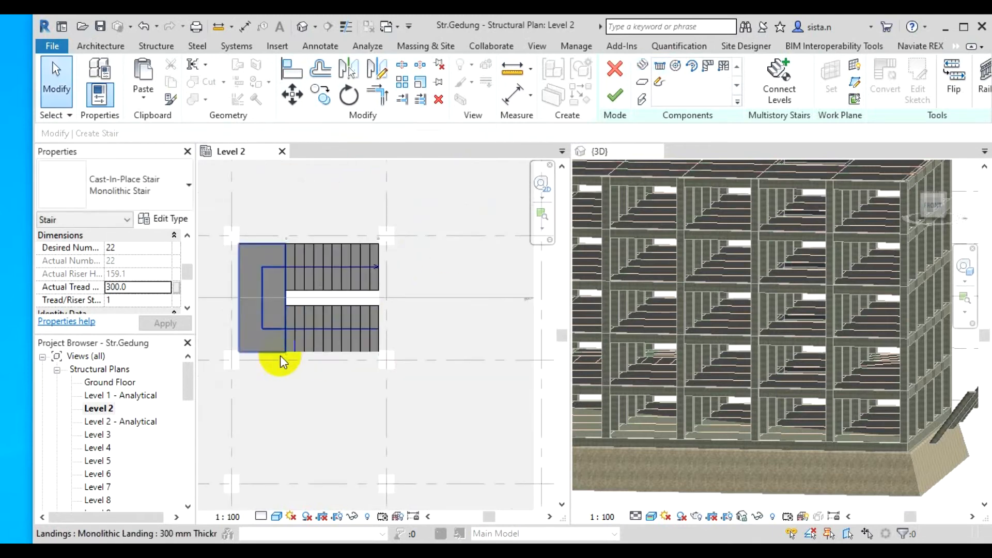
{"action": "middle_click_drag", "start_coordinate": [280, 356], "coordinate": [318, 364]}
{"action": "scroll", "coordinate": [443, 305], "scroll_direction": "up", "scroll_amount": 2}
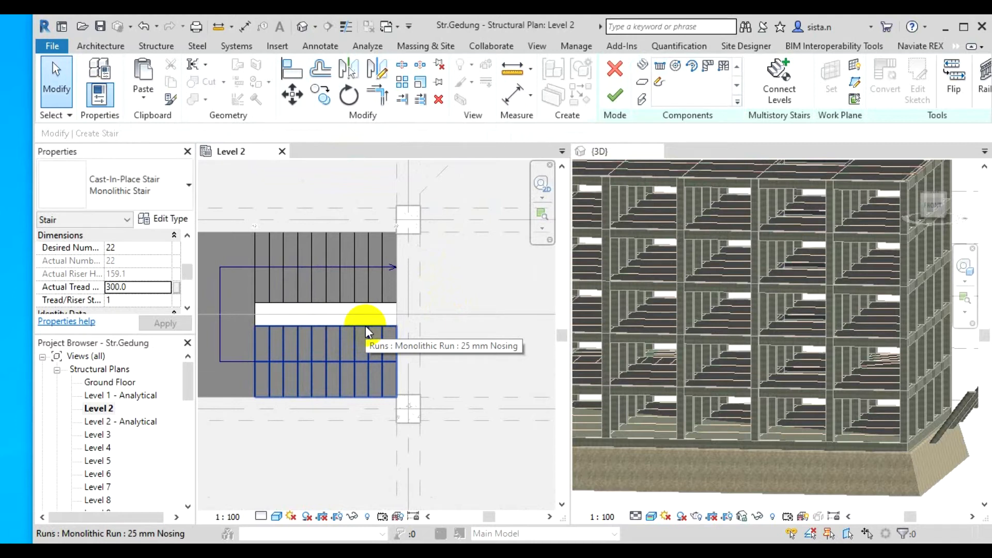
{"action": "scroll", "coordinate": [138, 284], "scroll_direction": "up", "scroll_amount": 2}
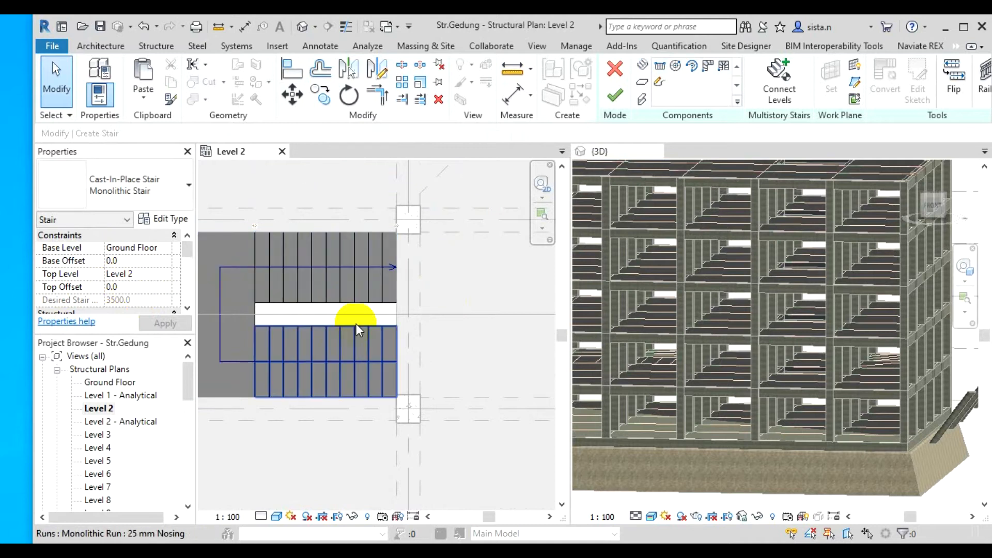
{"action": "left_click", "coordinate": [615, 97]}
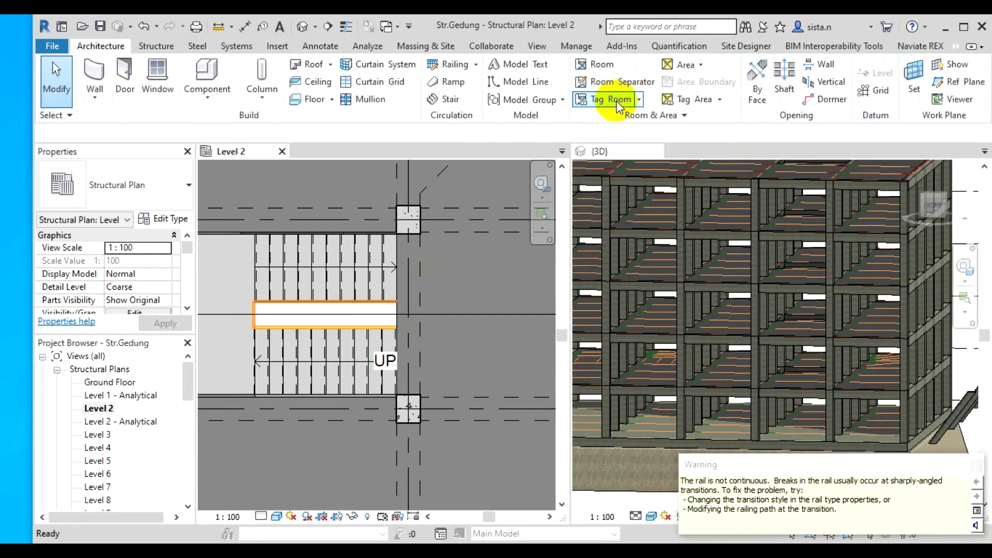
{"action": "left_click", "coordinate": [976, 466]}
Step: Delete the inner 900mm railing around the gap between the two stair runs
{"action": "scroll", "coordinate": [241, 338], "scroll_direction": "up", "scroll_amount": 3}
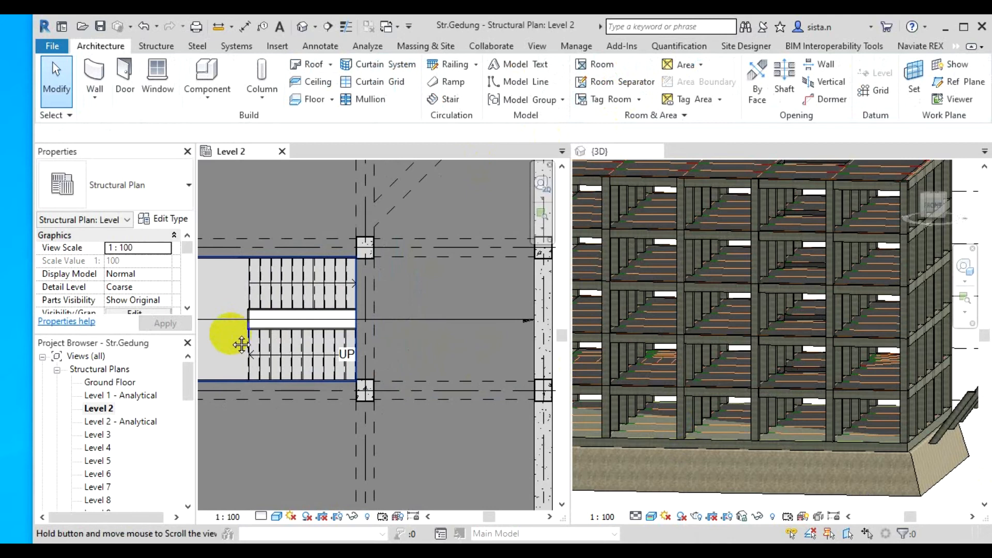
{"action": "scroll", "coordinate": [240, 338], "scroll_direction": "up", "scroll_amount": 2}
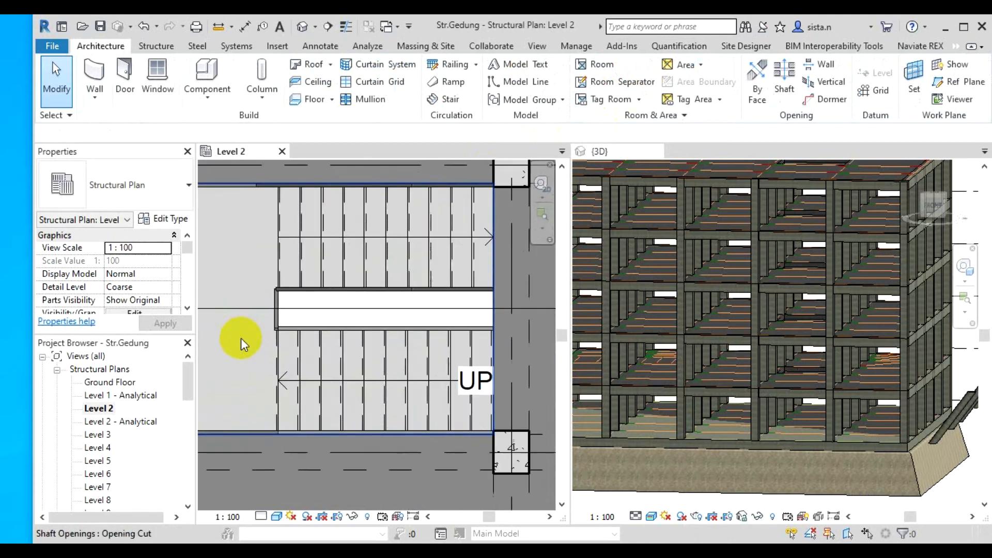
{"action": "scroll", "coordinate": [240, 338], "scroll_direction": "down", "scroll_amount": 3}
{"action": "middle_click_drag", "start_coordinate": [241, 338], "coordinate": [268, 356]}
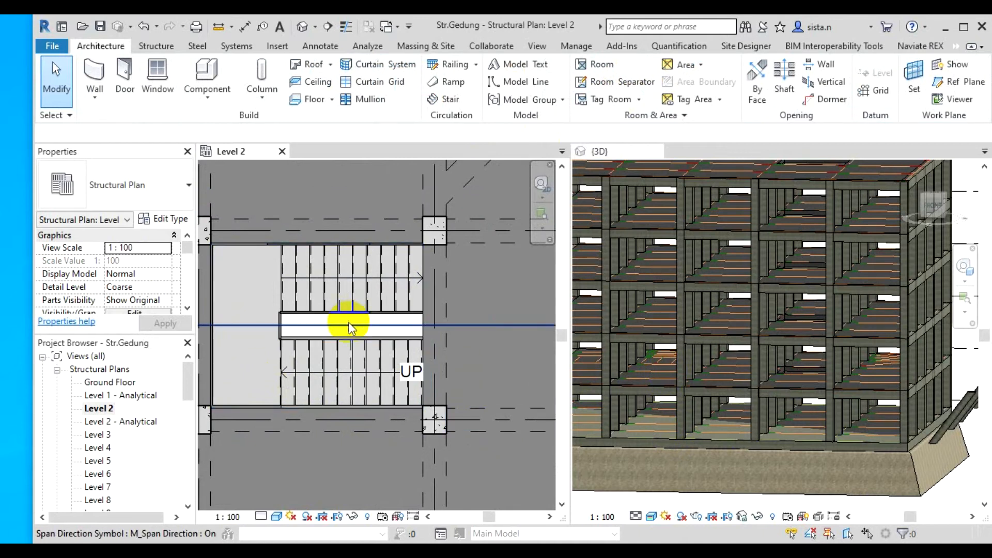
{"action": "scroll", "coordinate": [349, 320], "scroll_direction": "up", "scroll_amount": 2}
{"action": "left_click", "coordinate": [341, 358]}
{"action": "scroll", "coordinate": [299, 352], "scroll_direction": "up", "scroll_amount": 3}
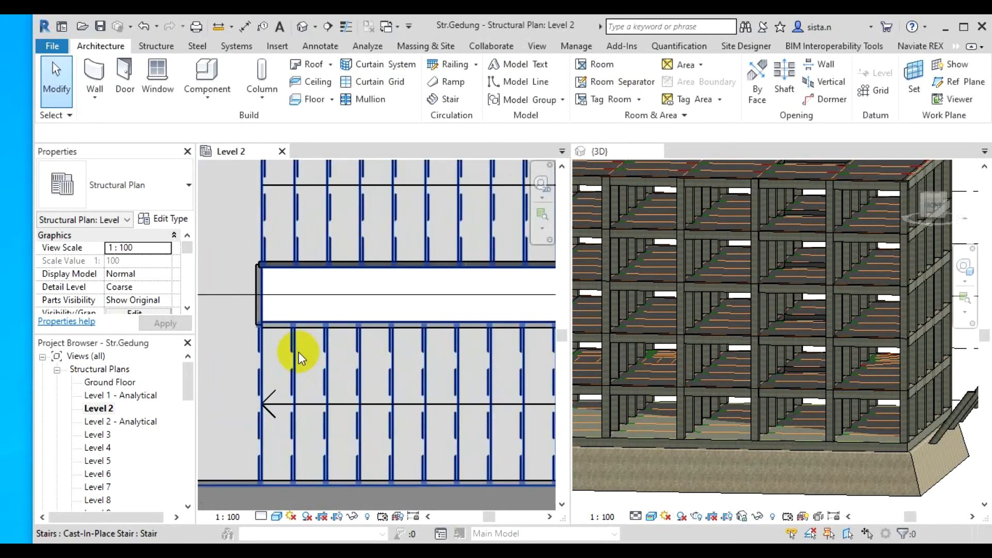
{"action": "scroll", "coordinate": [268, 329], "scroll_direction": "up", "scroll_amount": 2}
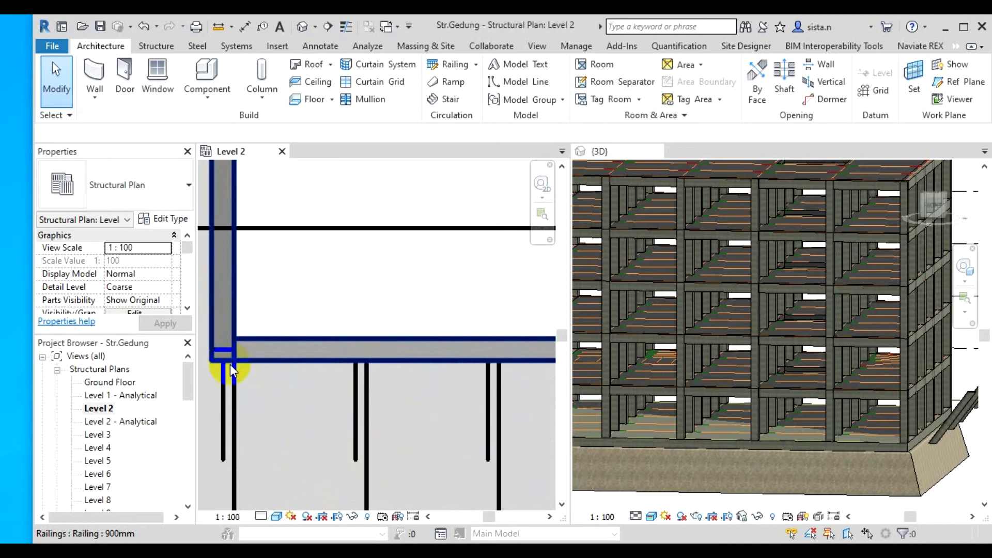
{"action": "scroll", "coordinate": [347, 354], "scroll_direction": "down", "scroll_amount": 3}
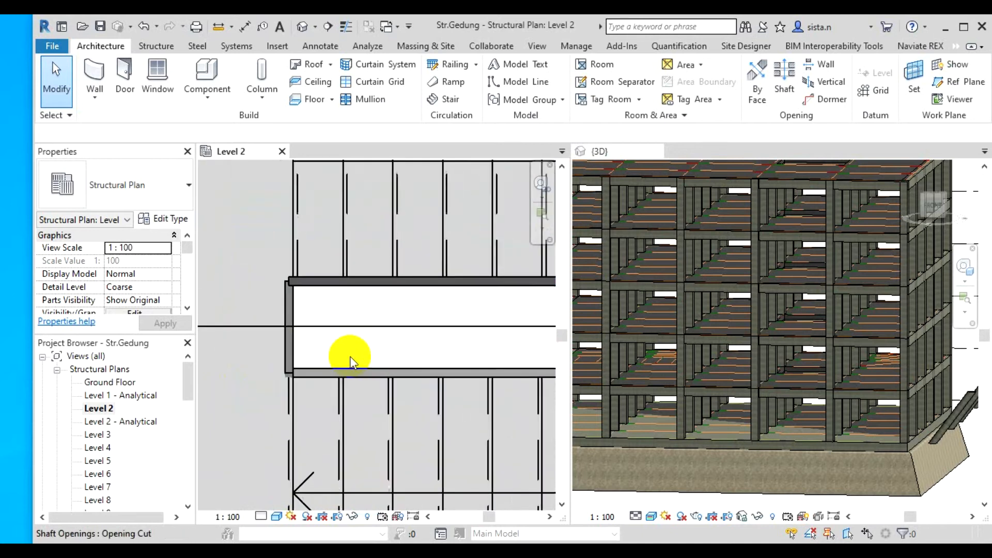
{"action": "scroll", "coordinate": [350, 362], "scroll_direction": "down", "scroll_amount": 1}
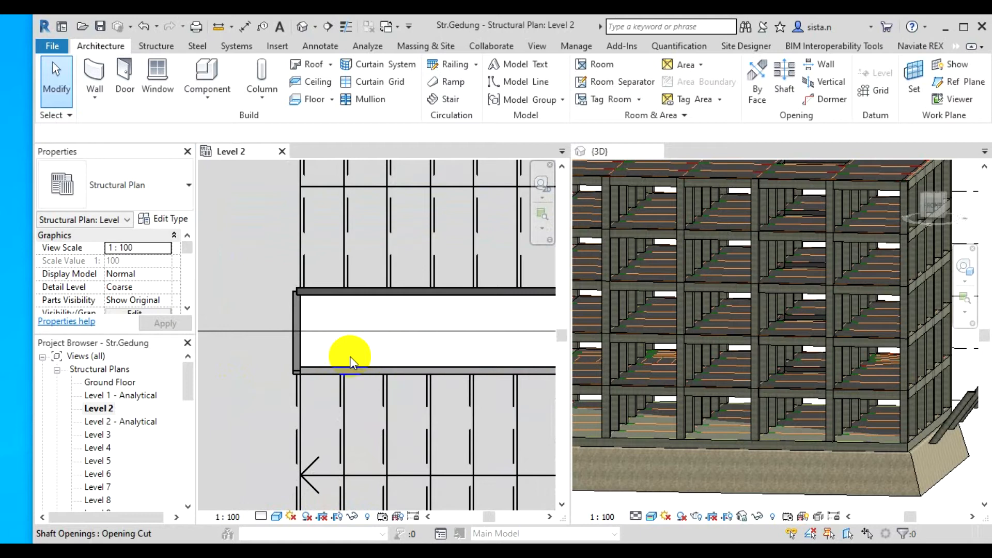
{"action": "scroll", "coordinate": [350, 362], "scroll_direction": "down", "scroll_amount": 1}
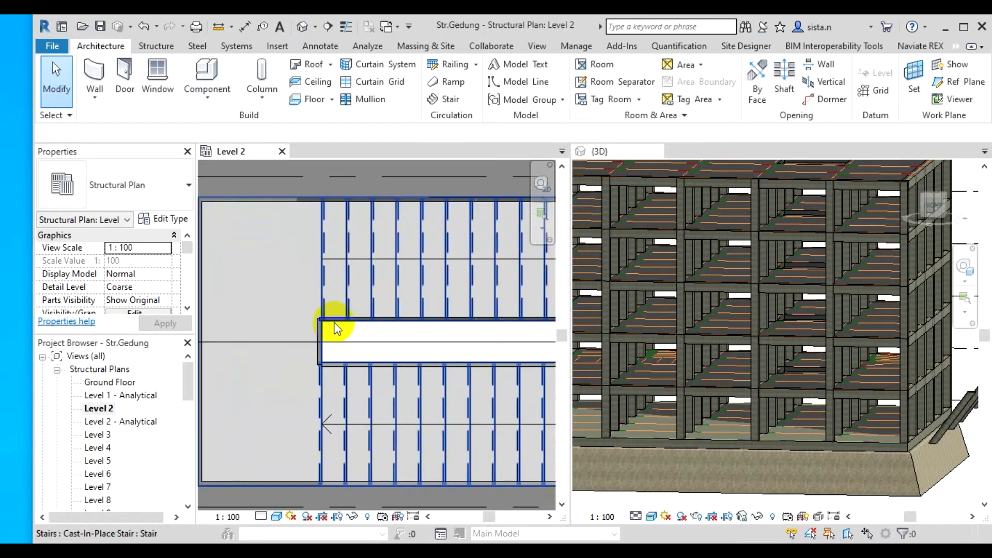
{"action": "scroll", "coordinate": [336, 368], "scroll_direction": "up", "scroll_amount": 1}
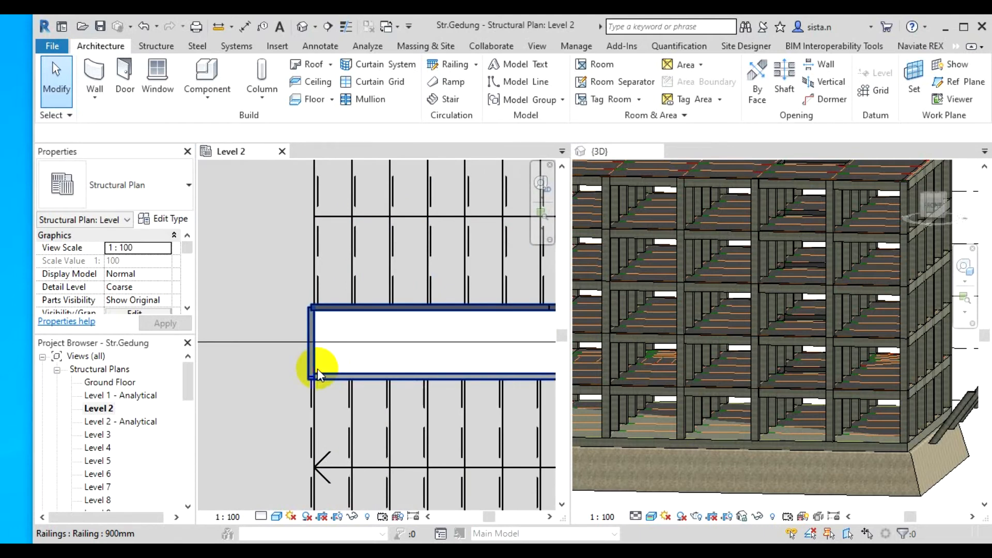
{"action": "left_click", "coordinate": [317, 368]}
{"action": "key", "text": "Delete"}
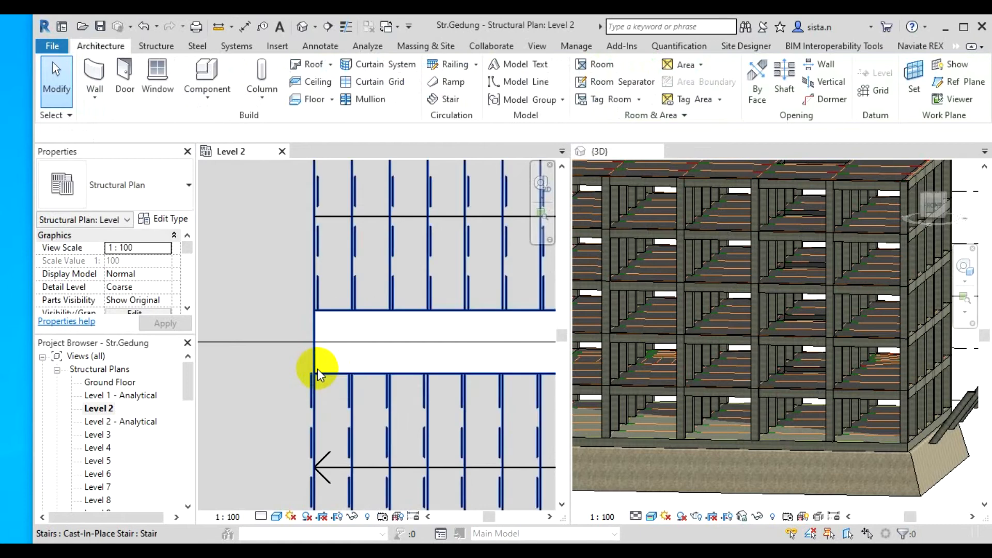
Step: Delete the outer 900mm railing that follows the stair's perimeter along the floor opening
{"action": "scroll", "coordinate": [317, 368], "scroll_direction": "down", "scroll_amount": 2}
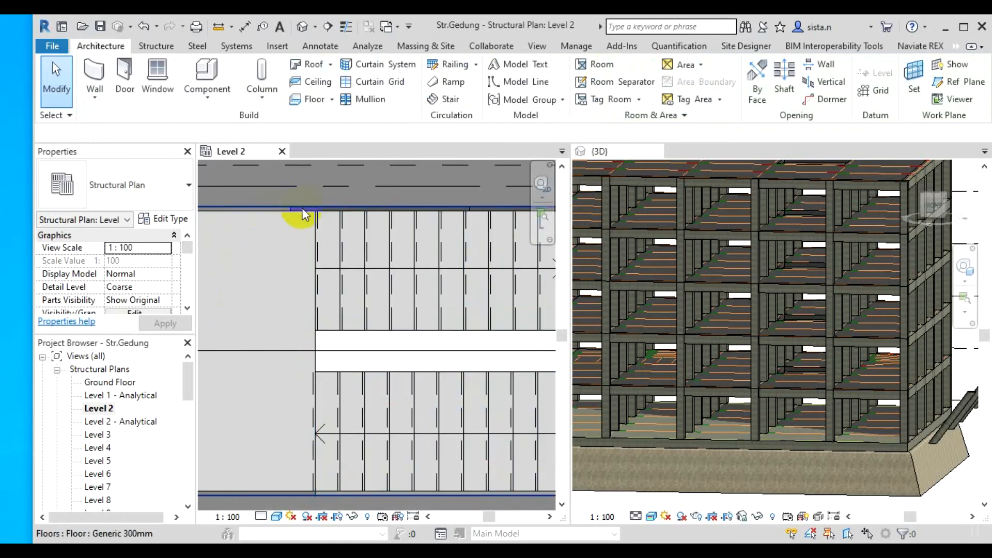
{"action": "scroll", "coordinate": [289, 237], "scroll_direction": "down", "scroll_amount": 1}
{"action": "middle_click_drag", "start_coordinate": [225, 299], "coordinate": [293, 300]}
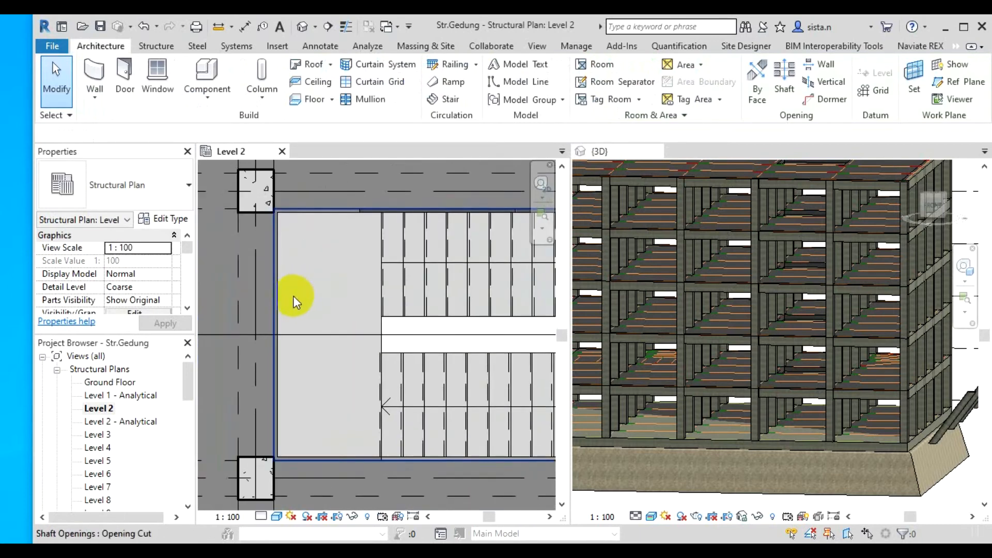
{"action": "scroll", "coordinate": [276, 326], "scroll_direction": "up", "scroll_amount": 2}
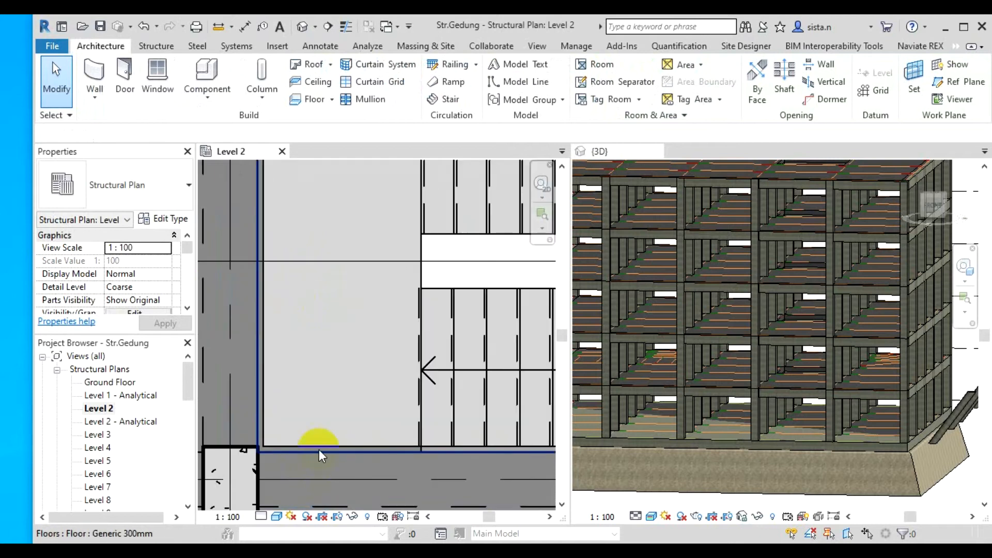
{"action": "scroll", "coordinate": [494, 482], "scroll_direction": "up", "scroll_amount": 1}
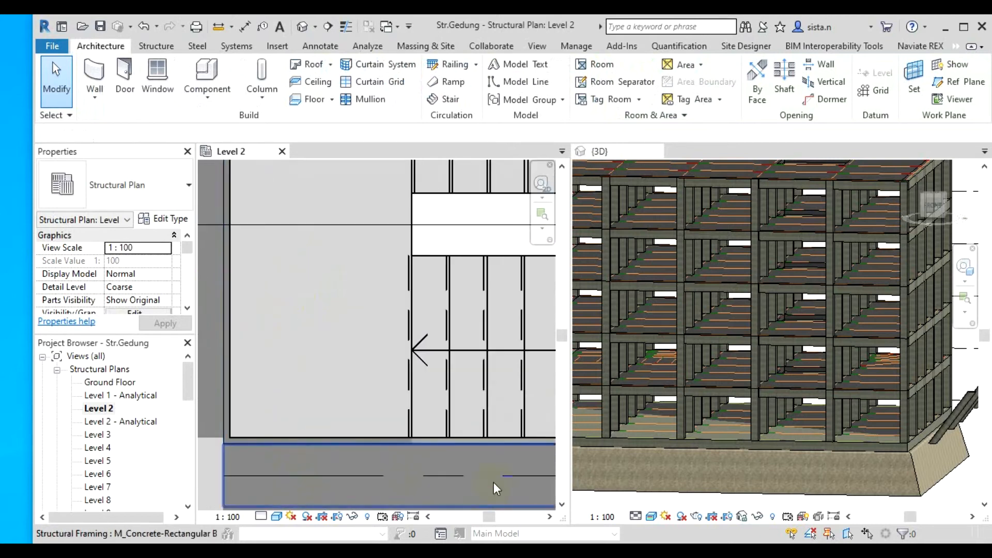
{"action": "middle_click_drag", "start_coordinate": [449, 437], "coordinate": [397, 455]}
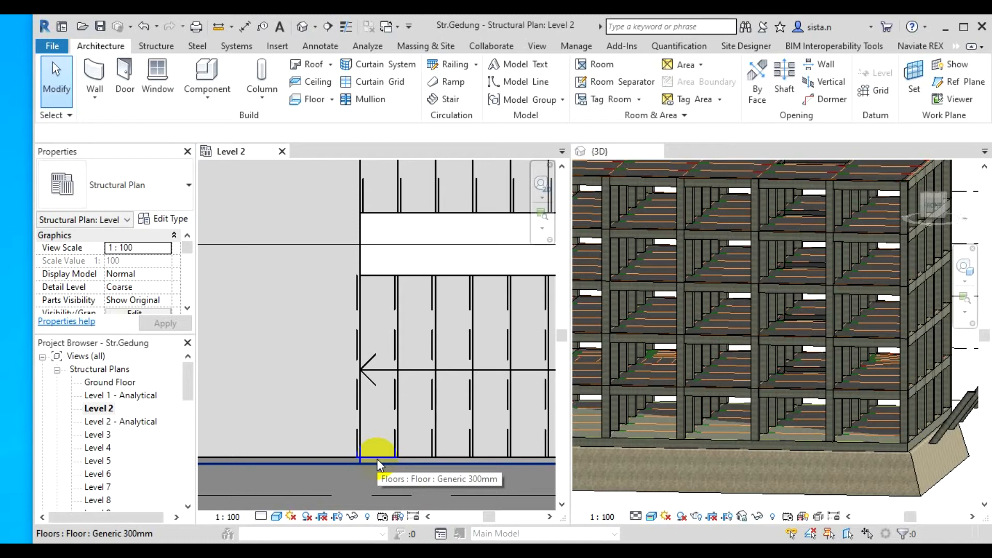
{"action": "key", "text": "Tab"}
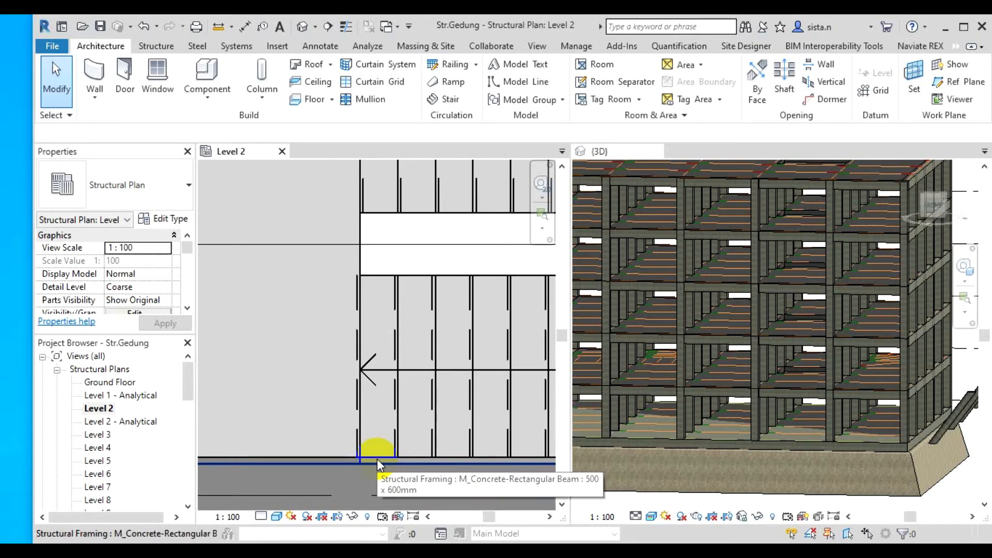
{"action": "key", "text": "Tab"}
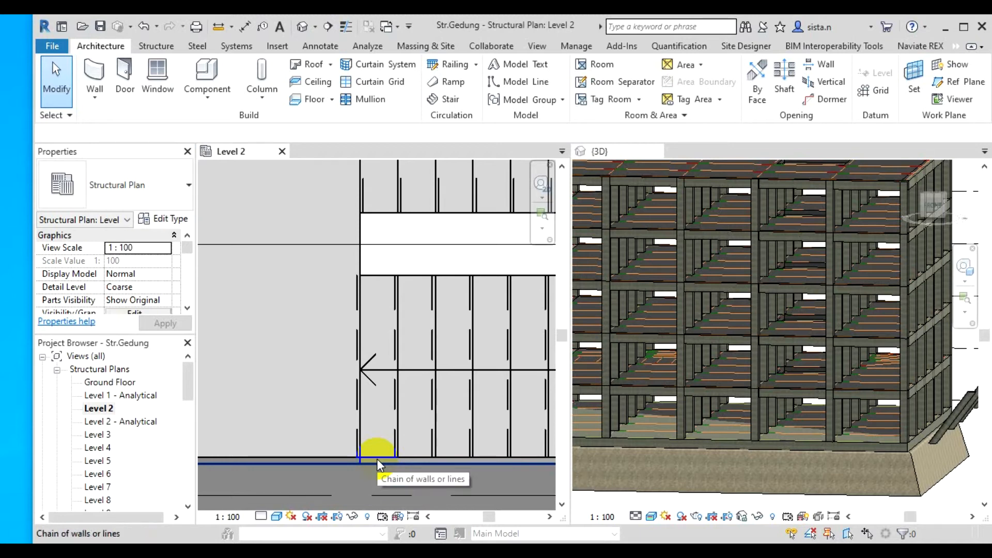
{"action": "key", "text": "Tab"}
{"action": "key", "text": "Tab"}
{"action": "key", "text": "Tab"}
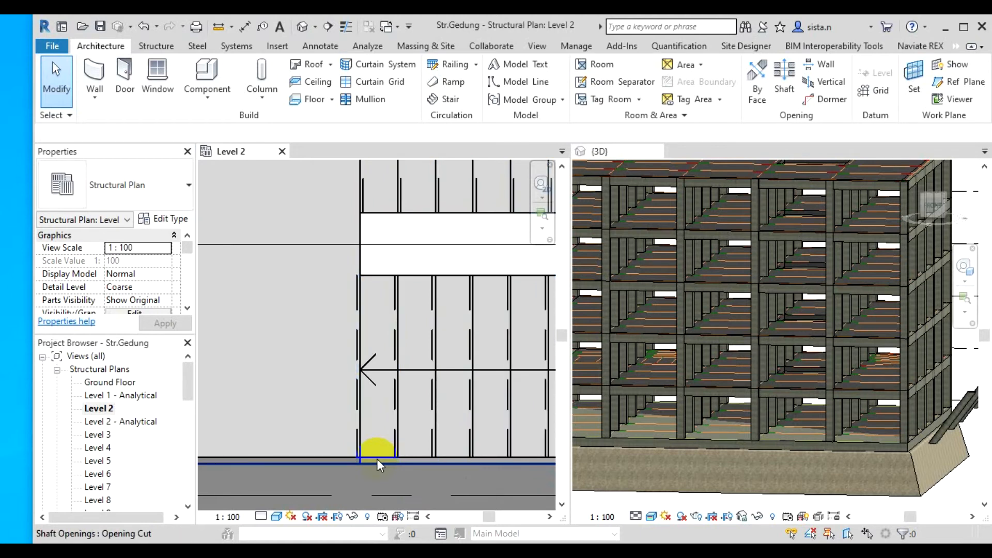
{"action": "key", "text": "Tab"}
{"action": "key", "text": "Tab"}
{"action": "key", "text": "Tab"}
{"action": "key", "text": "Tab"}
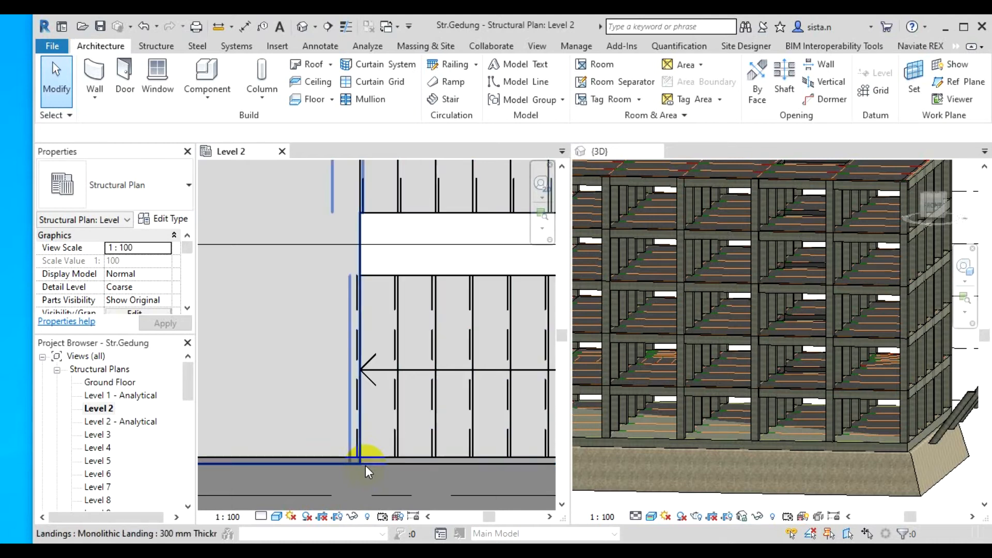
{"action": "key", "text": "Tab"}
{"action": "key", "text": "Tab"}
{"action": "key", "text": "Tab"}
{"action": "key", "text": "Tab"}
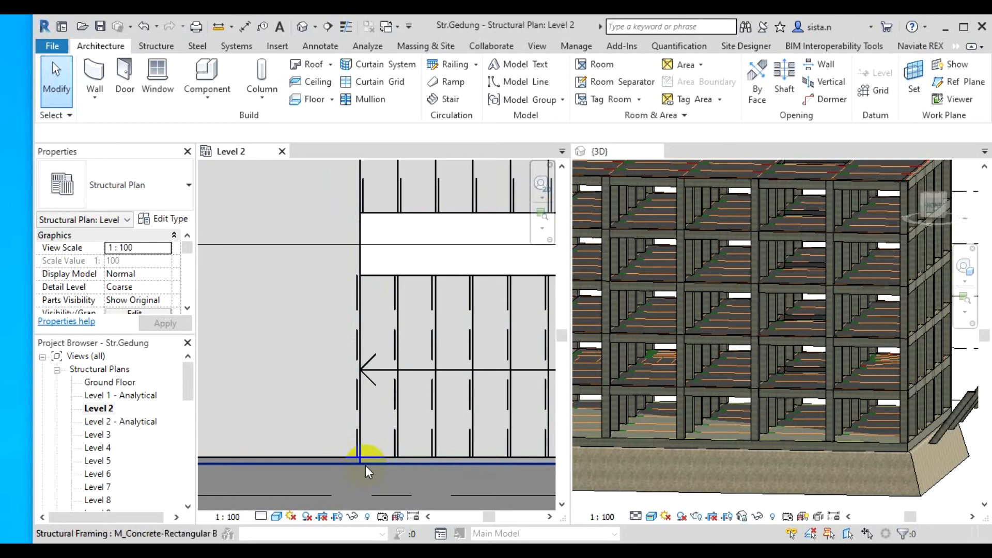
{"action": "key", "text": "Tab"}
{"action": "key", "text": "Tab"}
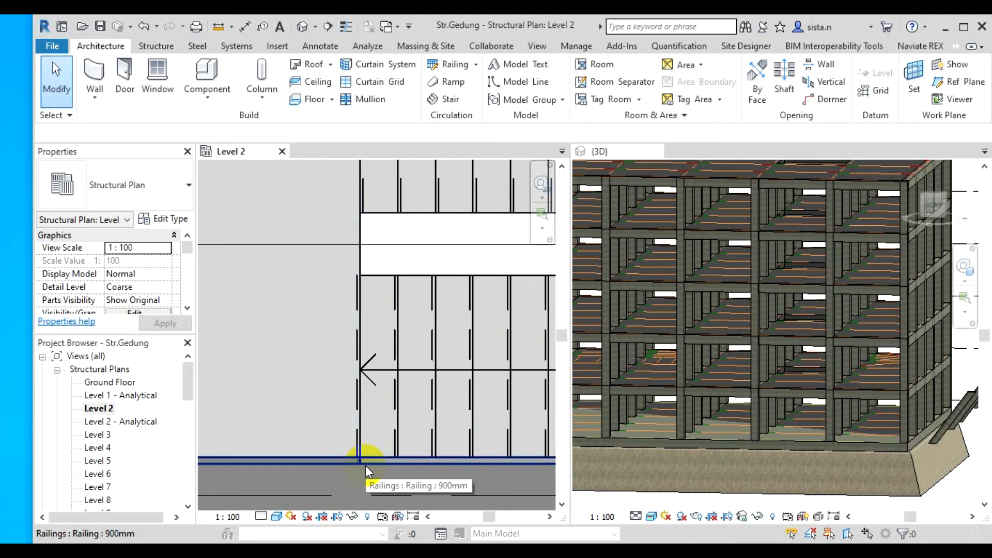
{"action": "left_click", "coordinate": [365, 466]}
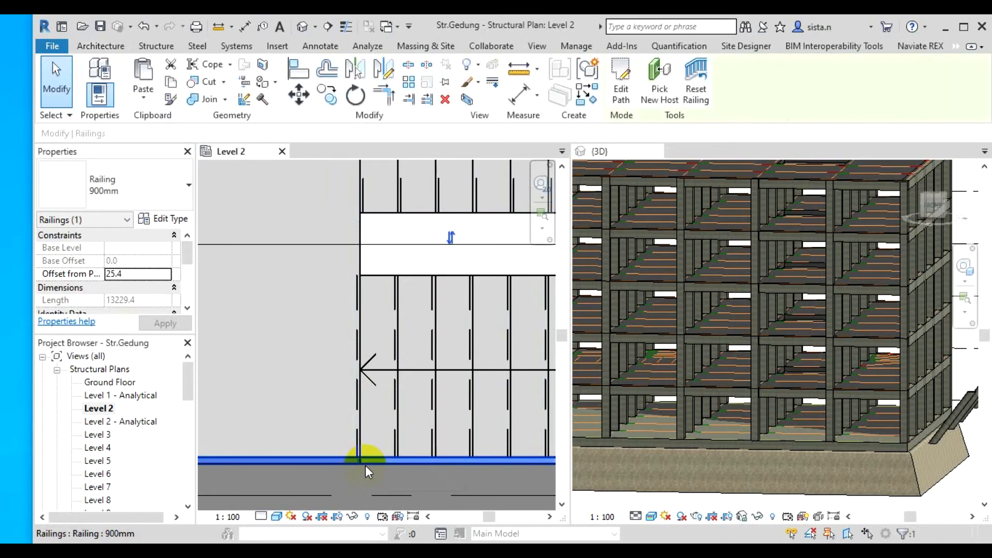
{"action": "key", "text": "Escape"}
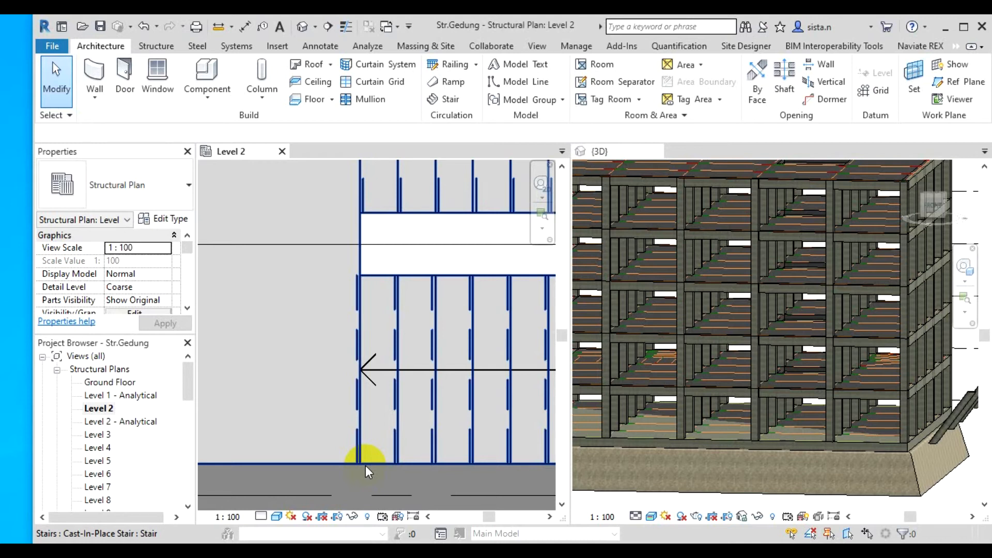
{"action": "scroll", "coordinate": [389, 383], "scroll_direction": "down", "scroll_amount": 4}
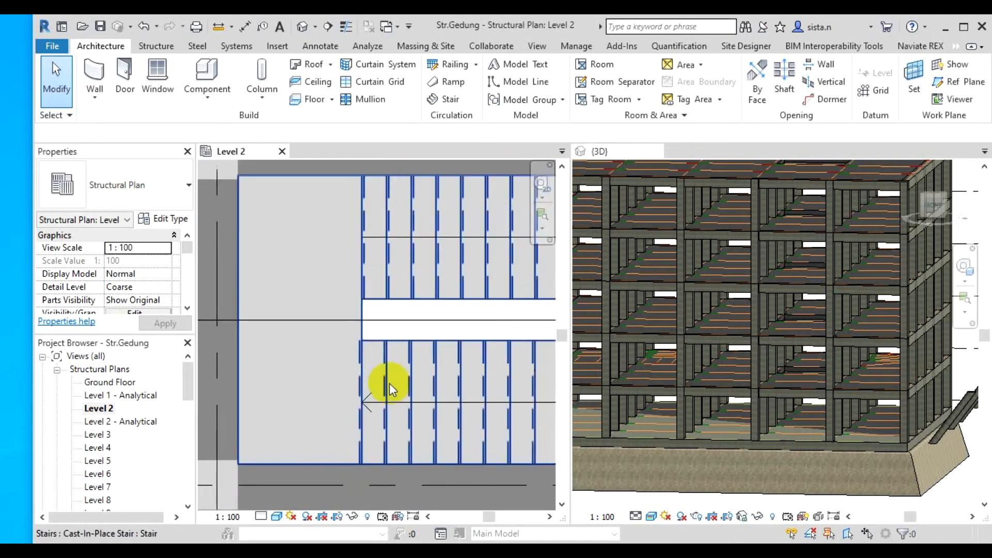
Step: Examine the building in the 3D view from the front to locate the new stair in the shaft opening
{"action": "scroll", "coordinate": [389, 382], "scroll_direction": "down", "scroll_amount": 1}
{"action": "middle_click_drag", "start_coordinate": [389, 383], "coordinate": [389, 364]}
{"action": "left_click", "coordinate": [770, 349]}
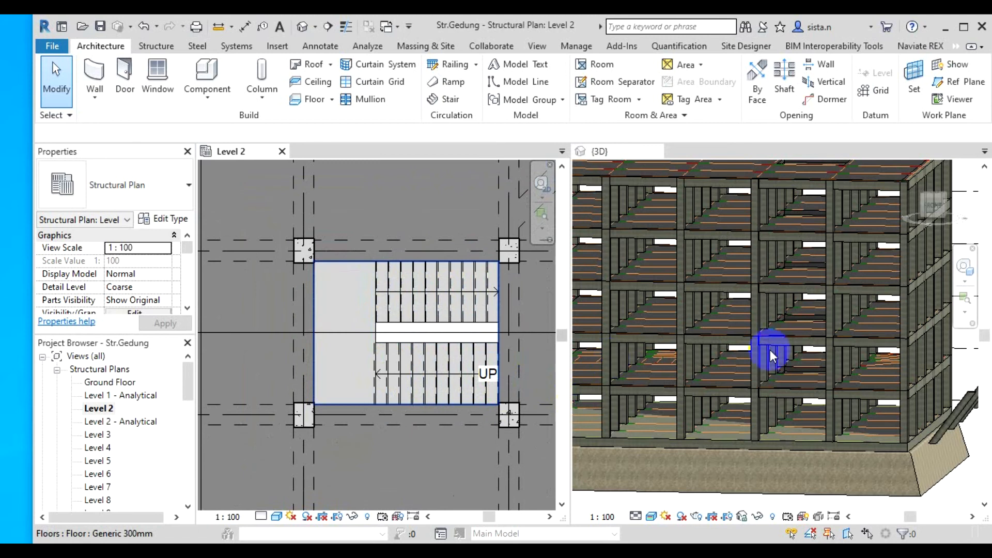
{"action": "scroll", "coordinate": [761, 356], "scroll_direction": "down", "scroll_amount": 2}
{"action": "middle_click_drag", "start_coordinate": [711, 365], "coordinate": [739, 394]}
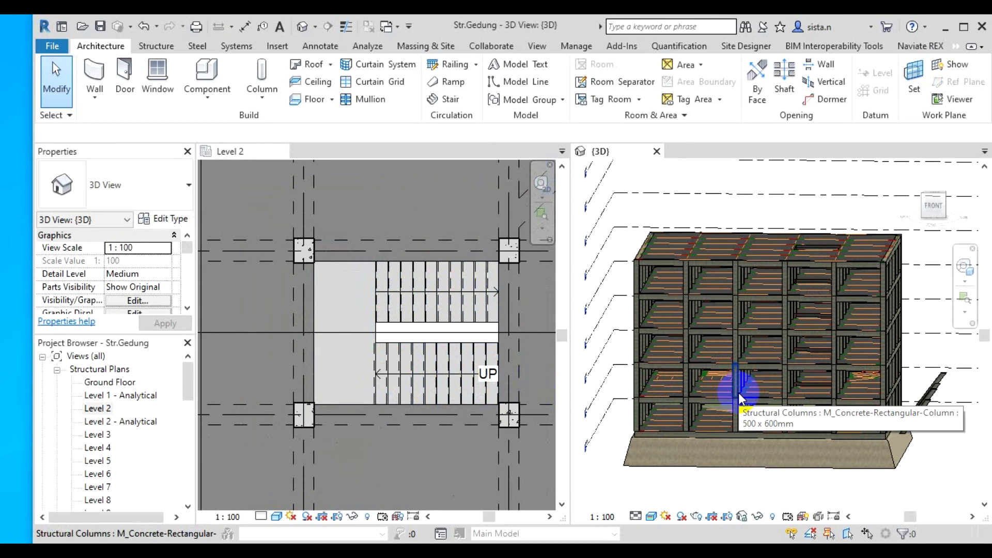
{"action": "scroll", "coordinate": [739, 393], "scroll_direction": "up", "scroll_amount": 3}
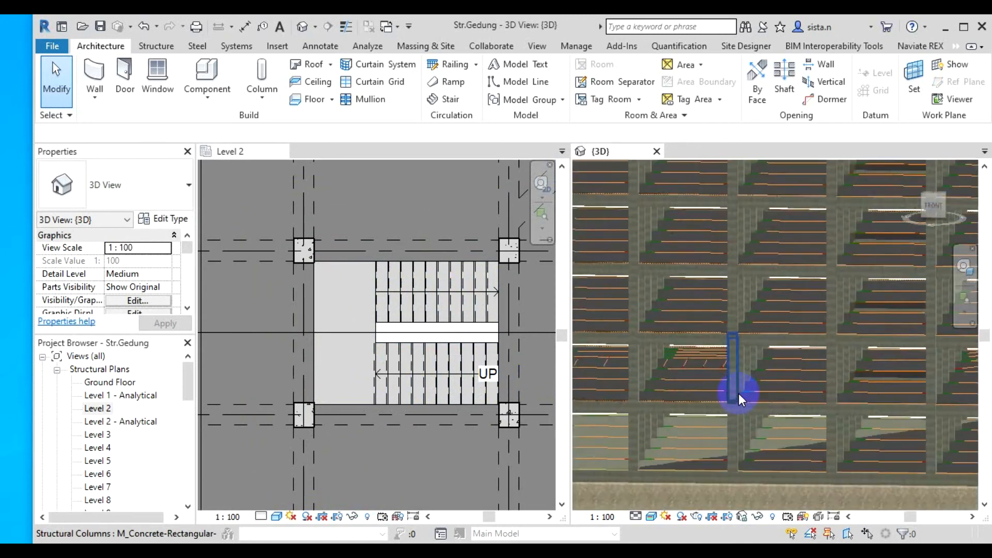
{"action": "scroll", "coordinate": [739, 393], "scroll_direction": "down", "scroll_amount": 3}
{"action": "middle_click_drag", "start_coordinate": [738, 394], "coordinate": [736, 395]}
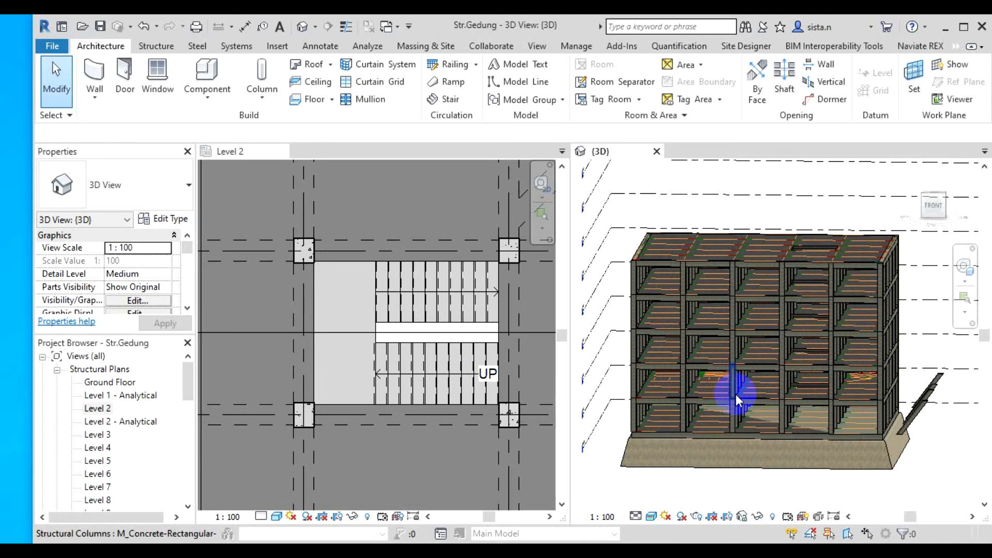
{"action": "middle_click_drag", "start_coordinate": [861, 365], "coordinate": [792, 402], "text": "shift"}
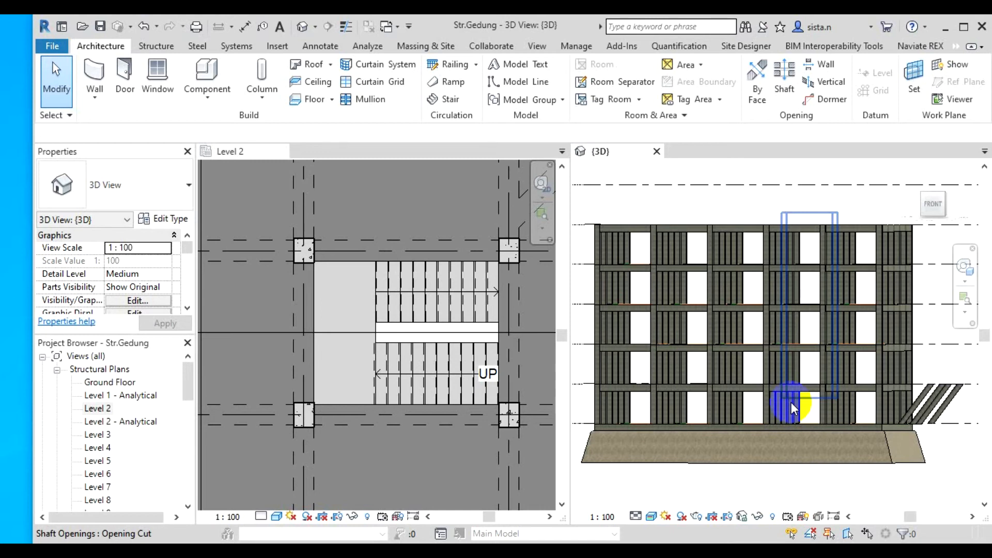
Step: Turn on the Stairs category in the 3D view's Visibility/Graphic Overrides
{"action": "left_click", "coordinate": [537, 45]}
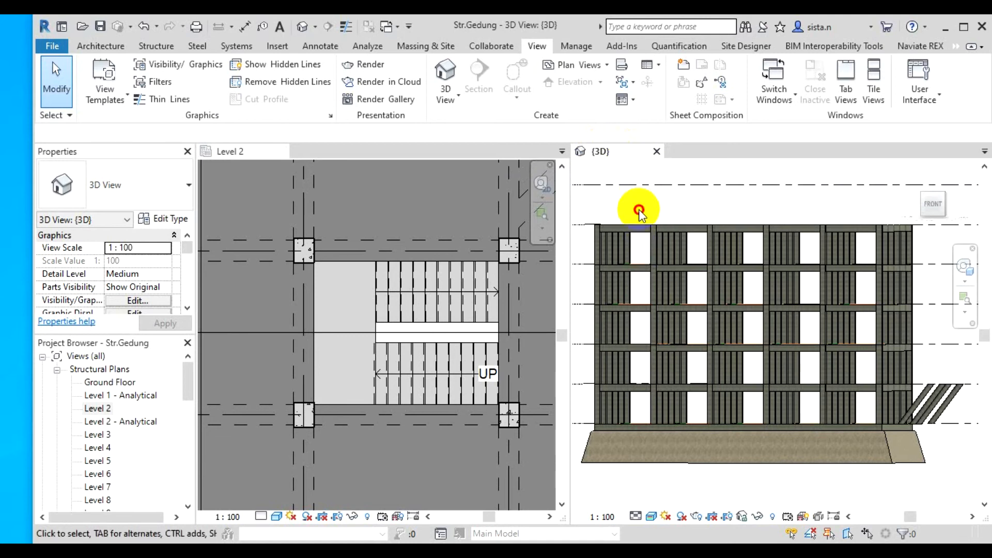
{"action": "key", "text": "v"}
{"action": "key", "text": "v"}
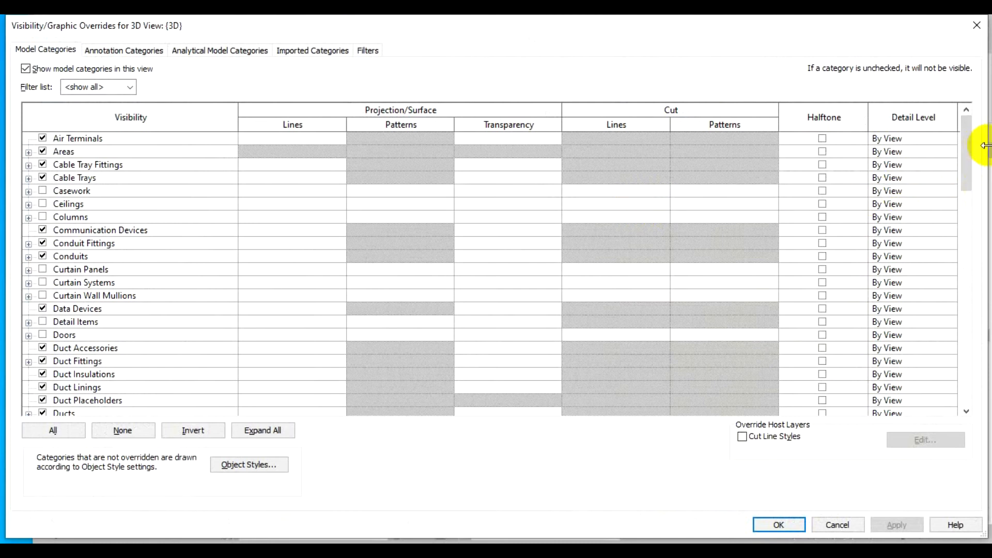
{"action": "left_click_drag", "start_coordinate": [987, 147], "coordinate": [728, 192]}
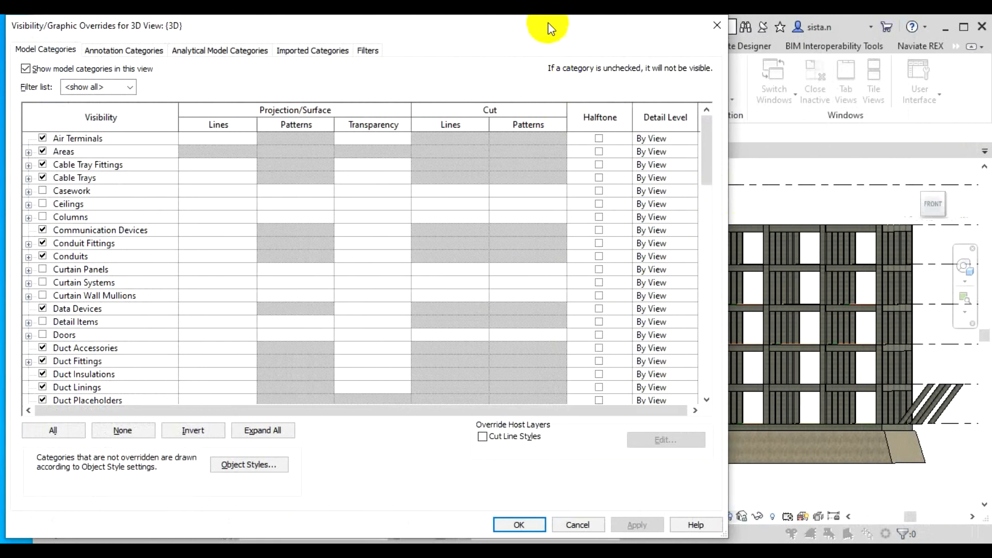
{"action": "left_click_drag", "start_coordinate": [549, 16], "coordinate": [554, 85]}
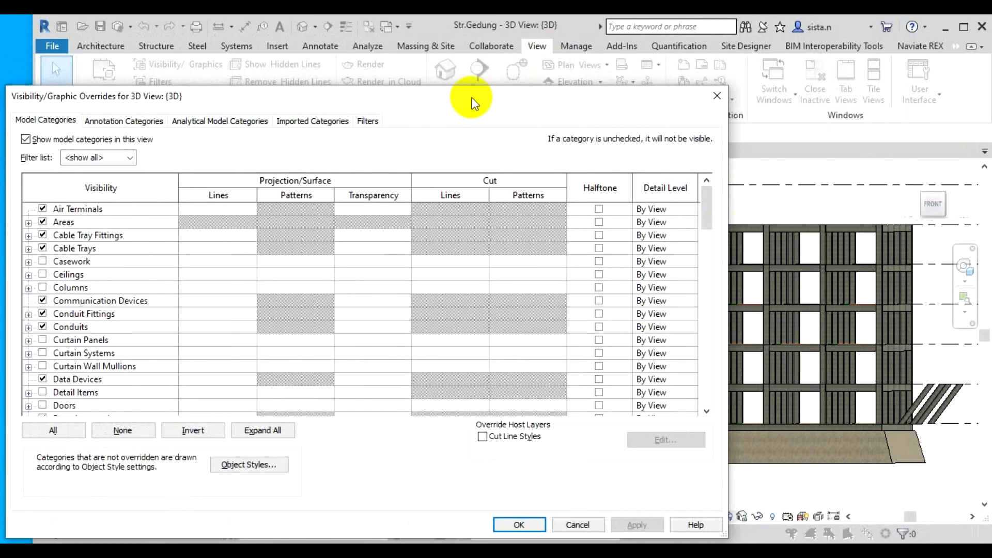
{"action": "left_click_drag", "start_coordinate": [470, 97], "coordinate": [618, 64]}
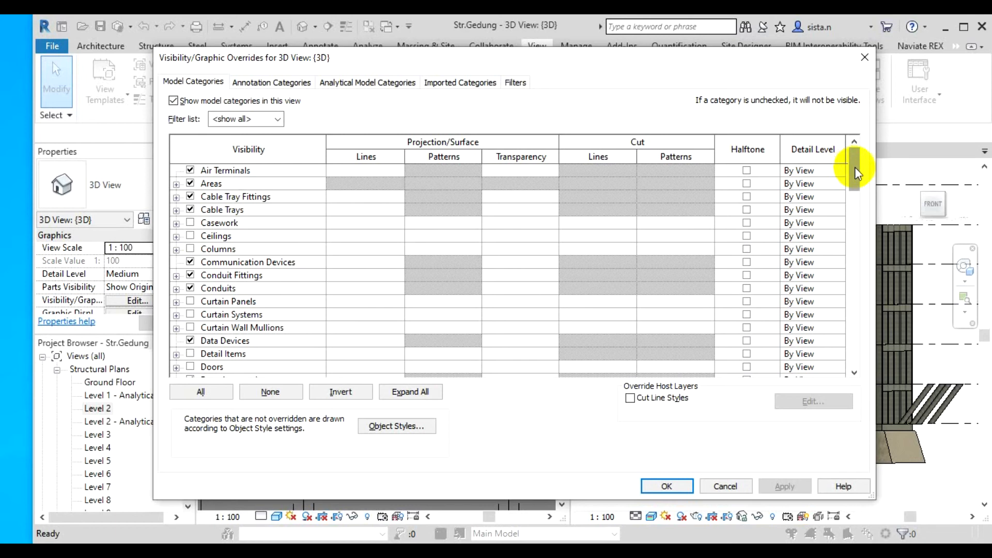
{"action": "mouse_move", "coordinate": [855, 166]}
{"action": "left_mouse_down"}
{"action": "mouse_move", "coordinate": [852, 183]}
{"action": "mouse_move", "coordinate": [851, 166]}
{"action": "left_mouse_up"}
{"action": "left_click_drag", "start_coordinate": [854, 159], "coordinate": [855, 300]}
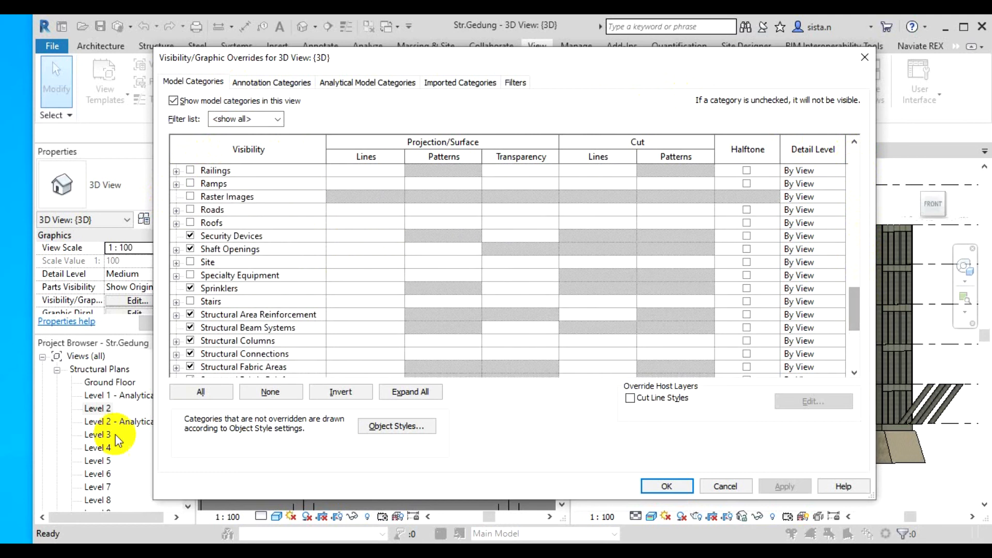
{"action": "left_click", "coordinate": [190, 301]}
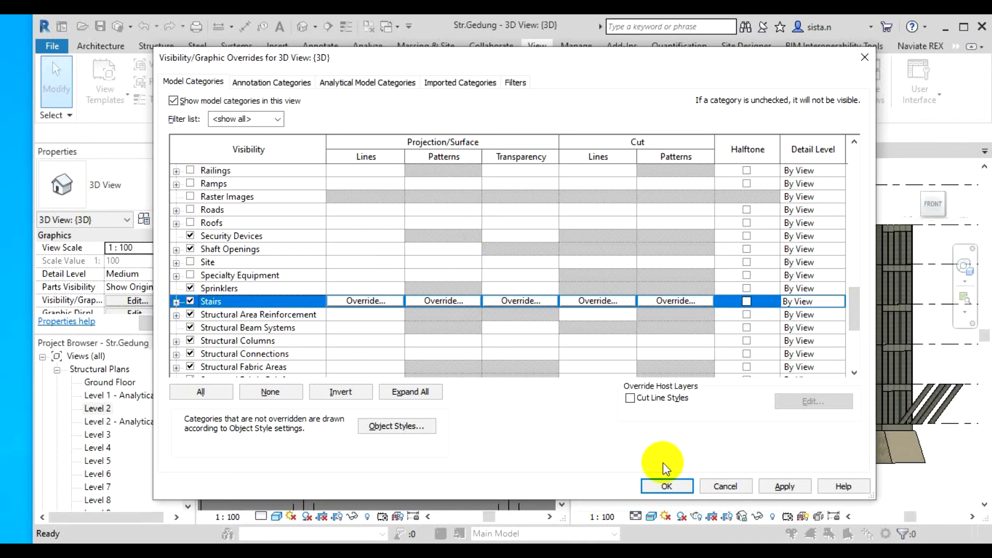
{"action": "left_click", "coordinate": [666, 487]}
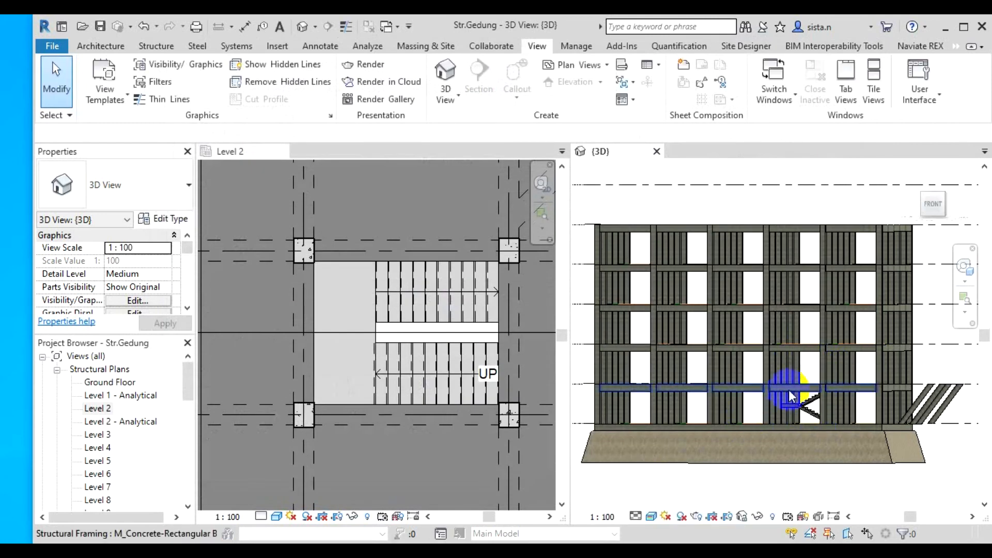
Step: Review the Stairs category's visibility setting in the 3D view's overrides and close them without changes
{"action": "scroll", "coordinate": [790, 408], "scroll_direction": "up", "scroll_amount": 5}
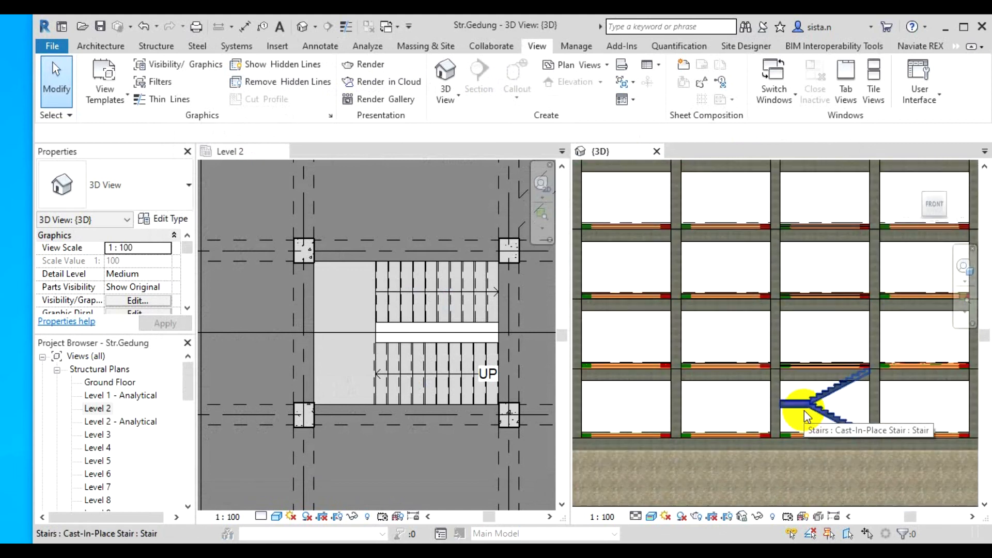
{"action": "key", "text": "v"}
{"action": "key", "text": "v"}
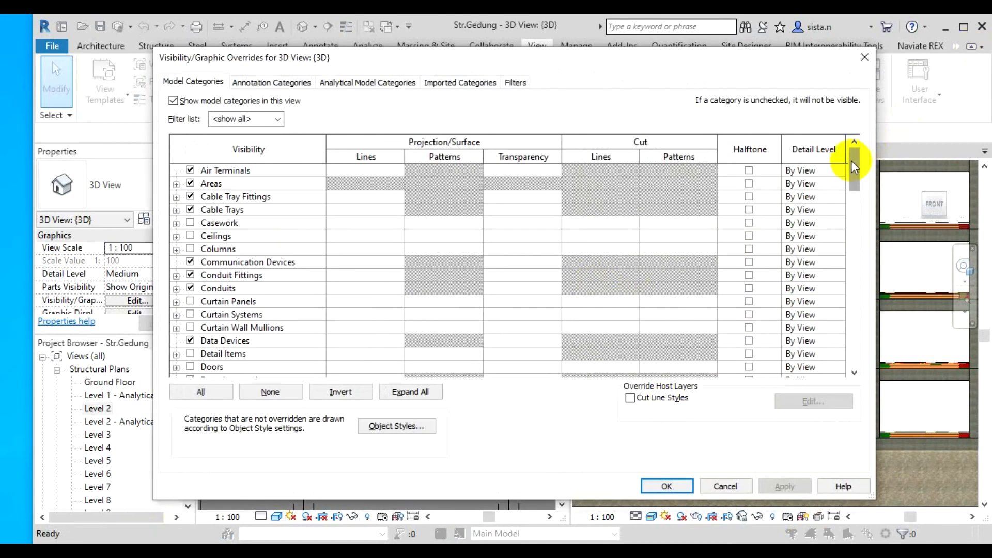
{"action": "left_click_drag", "start_coordinate": [852, 160], "coordinate": [852, 304]}
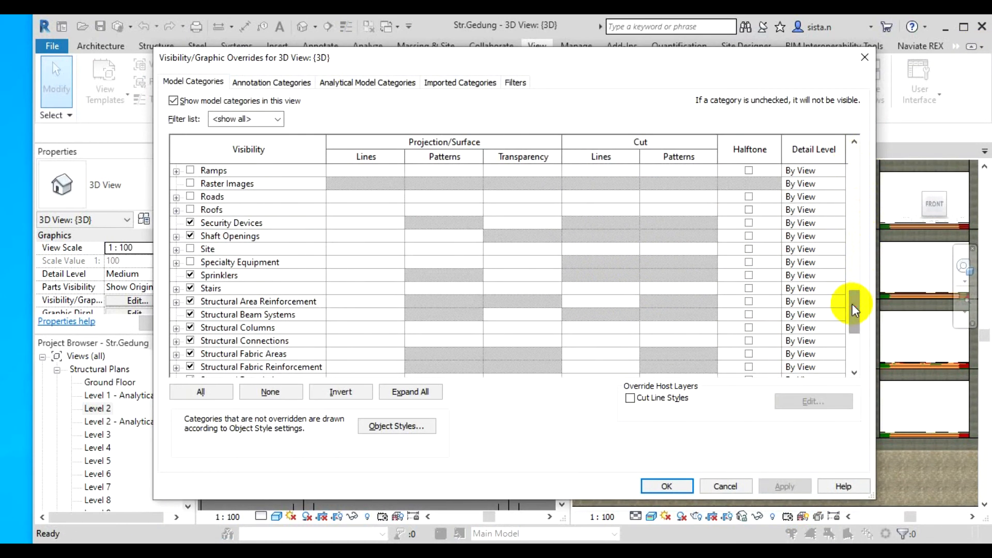
{"action": "left_click", "coordinate": [669, 486]}
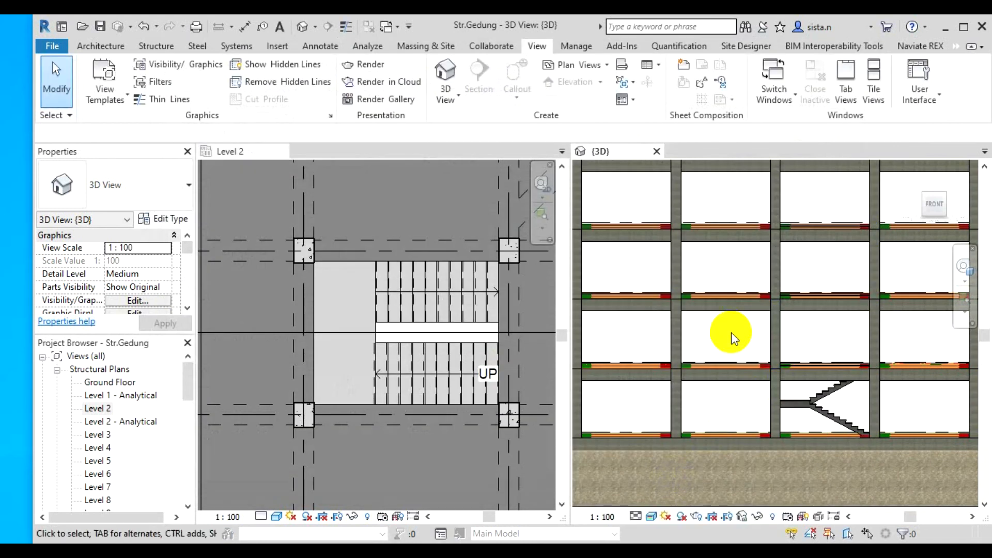
Step: Examine the cast-in-place stair between Ground Floor and Level 2 in the 3D view from several angles and distances
{"action": "middle_click_drag", "start_coordinate": [731, 333], "coordinate": [717, 373], "text": "shift"}
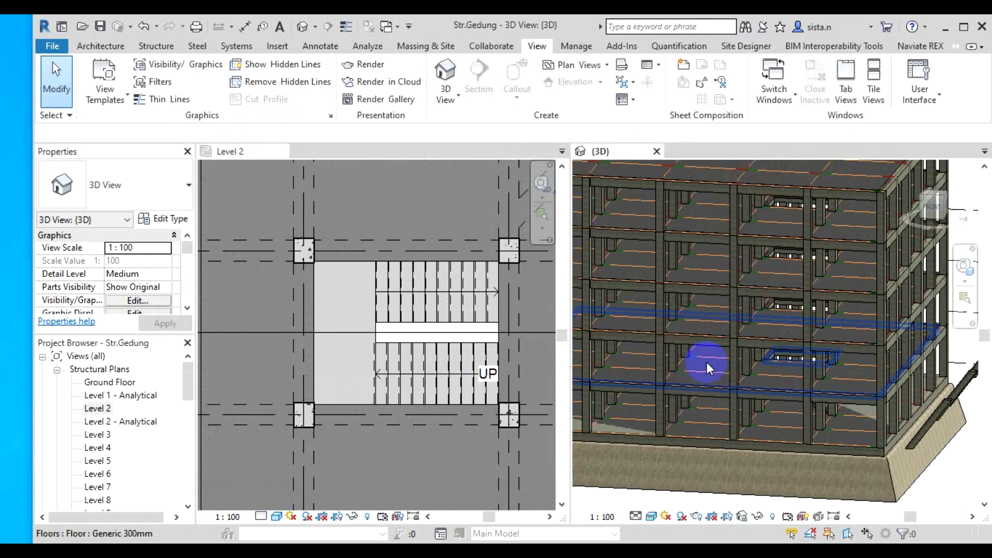
{"action": "scroll", "coordinate": [677, 491], "scroll_direction": "up", "scroll_amount": 2}
{"action": "scroll", "coordinate": [681, 498], "scroll_direction": "up", "scroll_amount": 2}
{"action": "middle_click_drag", "start_coordinate": [781, 418], "coordinate": [838, 391], "text": "shift"}
{"action": "middle_click_drag", "start_coordinate": [889, 356], "coordinate": [777, 374], "text": "shift"}
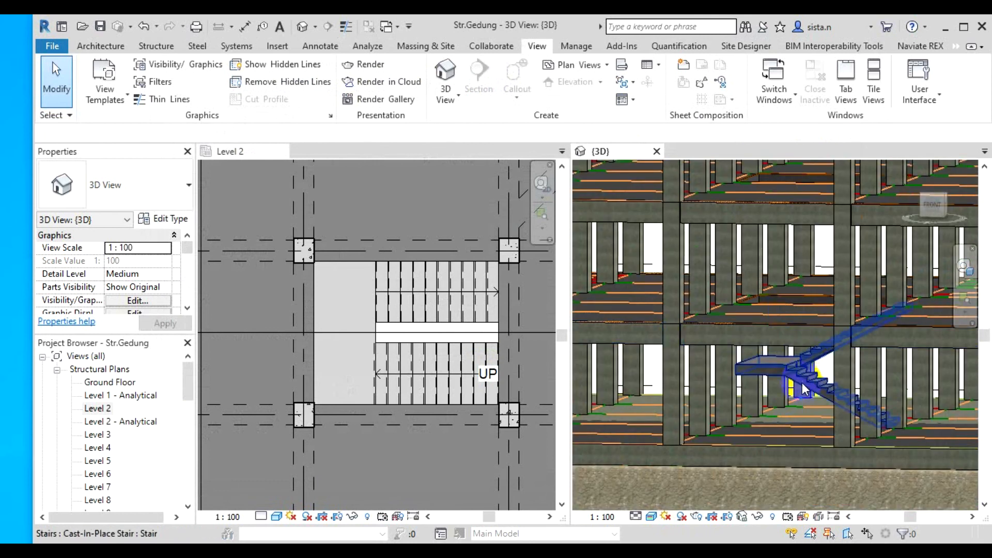
{"action": "scroll", "coordinate": [773, 429], "scroll_direction": "down", "scroll_amount": 5}
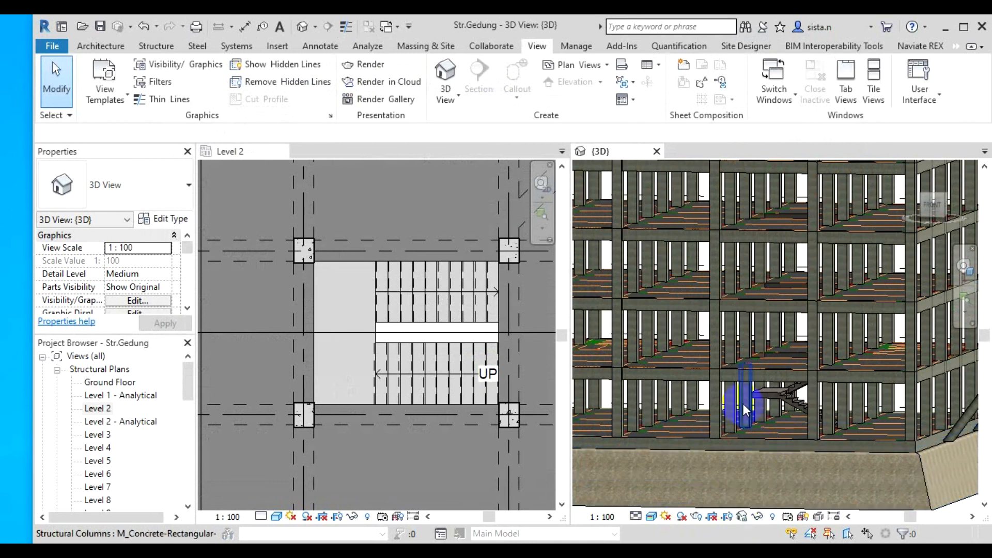
{"action": "scroll", "coordinate": [793, 400], "scroll_direction": "up", "scroll_amount": 5}
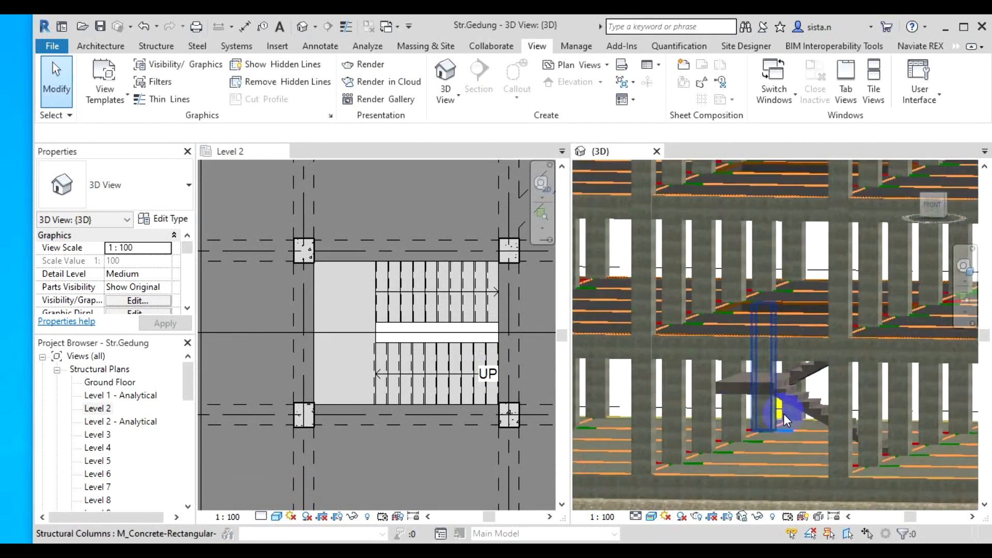
{"action": "left_click", "coordinate": [795, 389]}
{"action": "scroll", "coordinate": [795, 388], "scroll_direction": "down", "scroll_amount": 5}
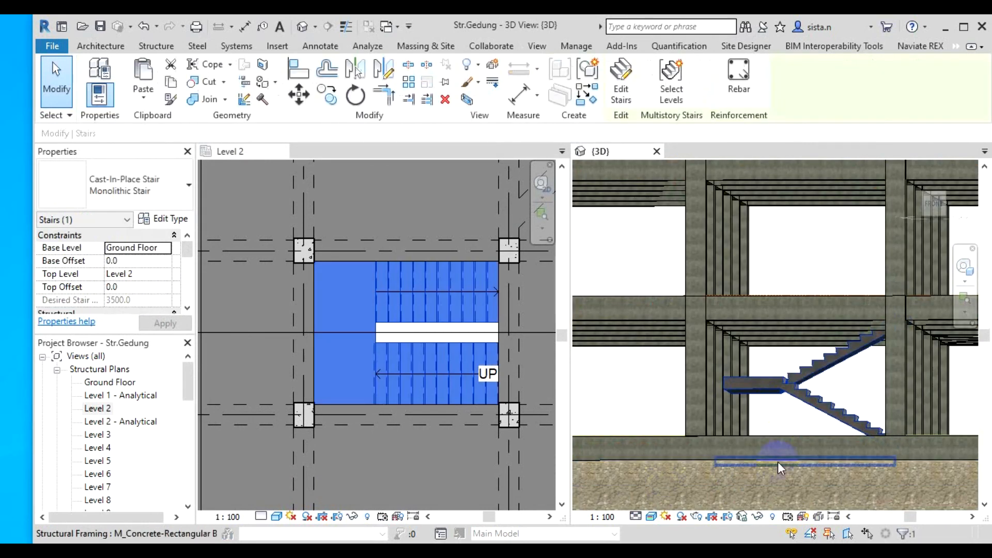
{"action": "middle_click_drag", "start_coordinate": [731, 350], "coordinate": [789, 458]}
{"action": "scroll", "coordinate": [788, 457], "scroll_direction": "up", "scroll_amount": 3}
{"action": "scroll", "coordinate": [745, 445], "scroll_direction": "down", "scroll_amount": 2}
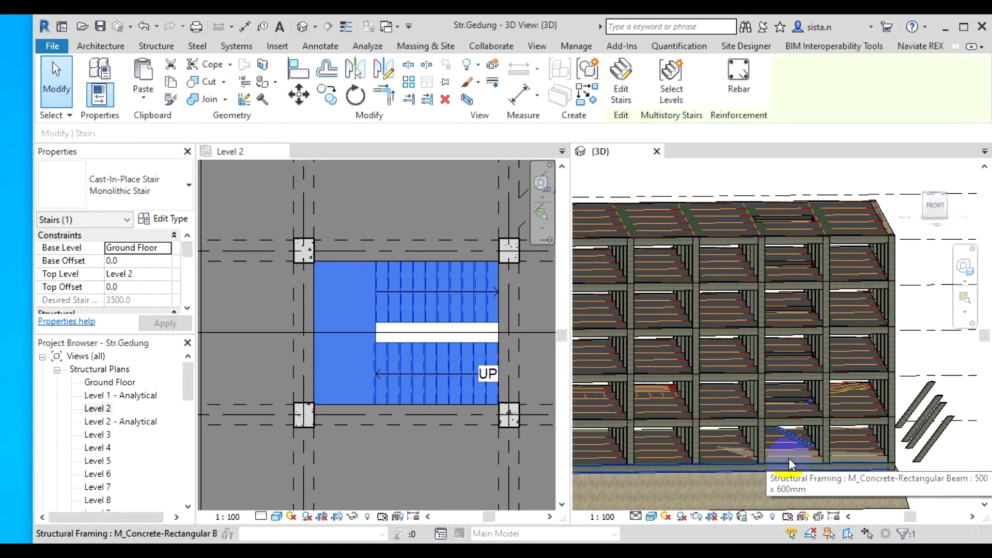
{"action": "left_click", "coordinate": [923, 343]}
{"action": "scroll", "coordinate": [813, 469], "scroll_direction": "down", "scroll_amount": 2}
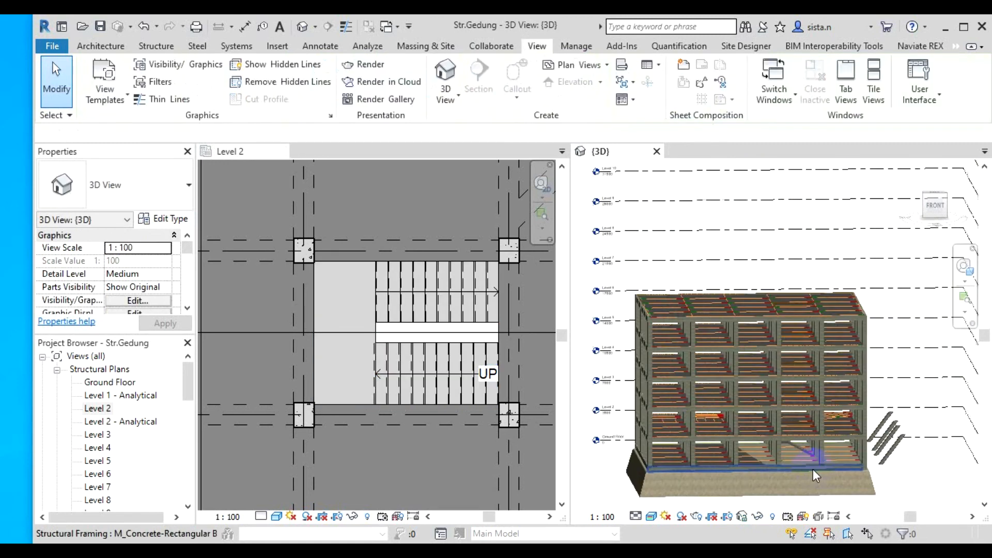
{"action": "middle_click_drag", "start_coordinate": [814, 470], "coordinate": [811, 419], "text": "shift"}
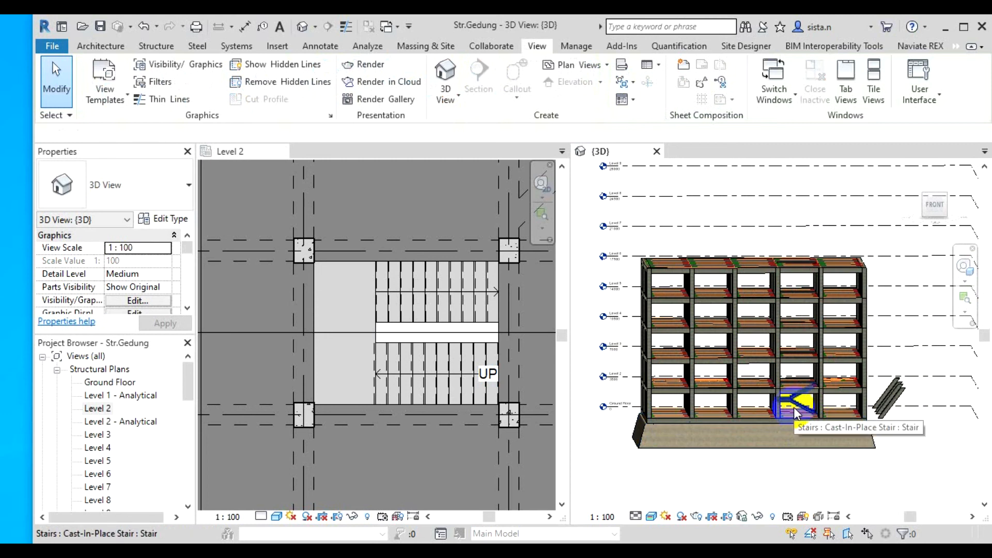
{"action": "scroll", "coordinate": [794, 407], "scroll_direction": "up", "scroll_amount": 2}
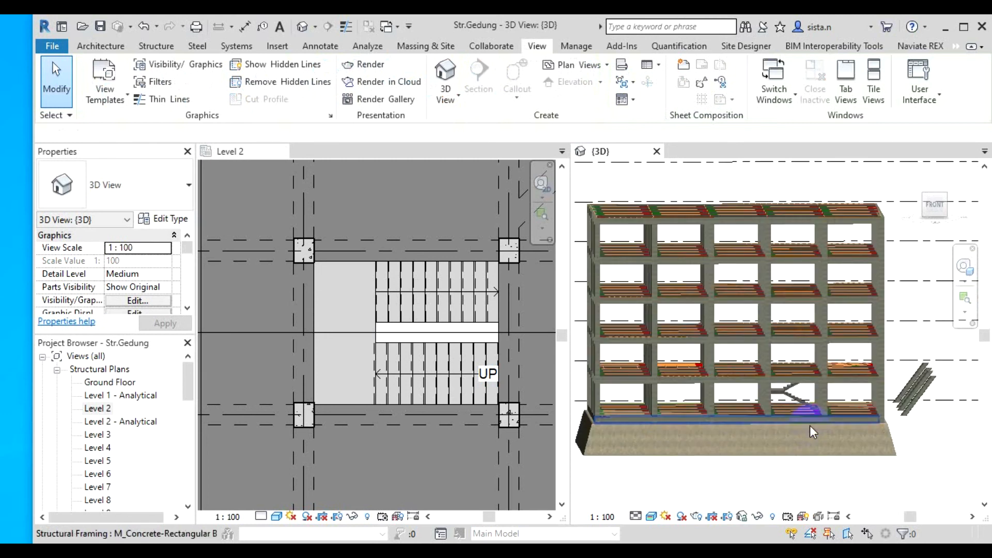
Step: Select the cast-in-place stair in the 3D view and start Select Levels to generate a multistory stair from it
{"action": "left_click", "coordinate": [796, 398]}
{"action": "scroll", "coordinate": [795, 396], "scroll_direction": "down", "scroll_amount": 3}
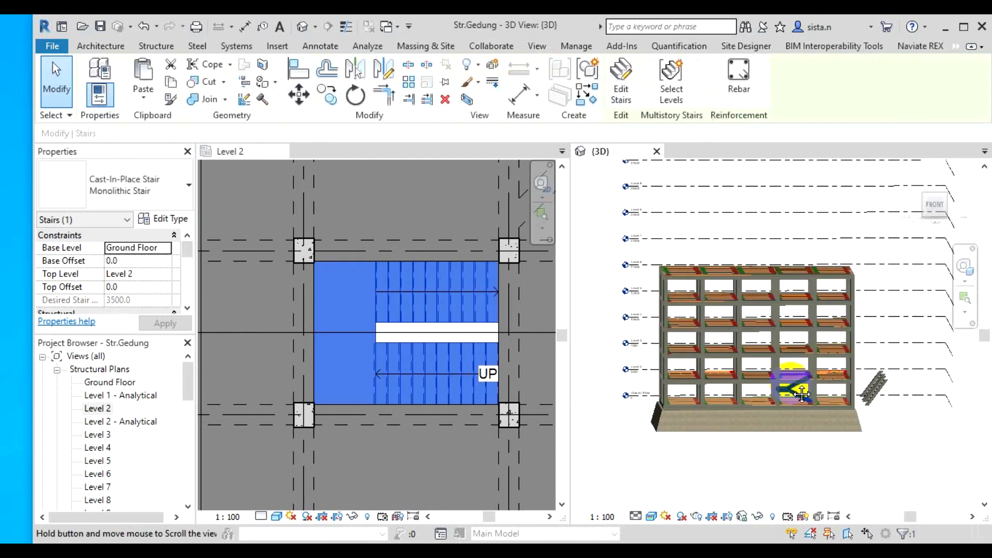
{"action": "scroll", "coordinate": [801, 394], "scroll_direction": "up", "scroll_amount": 1}
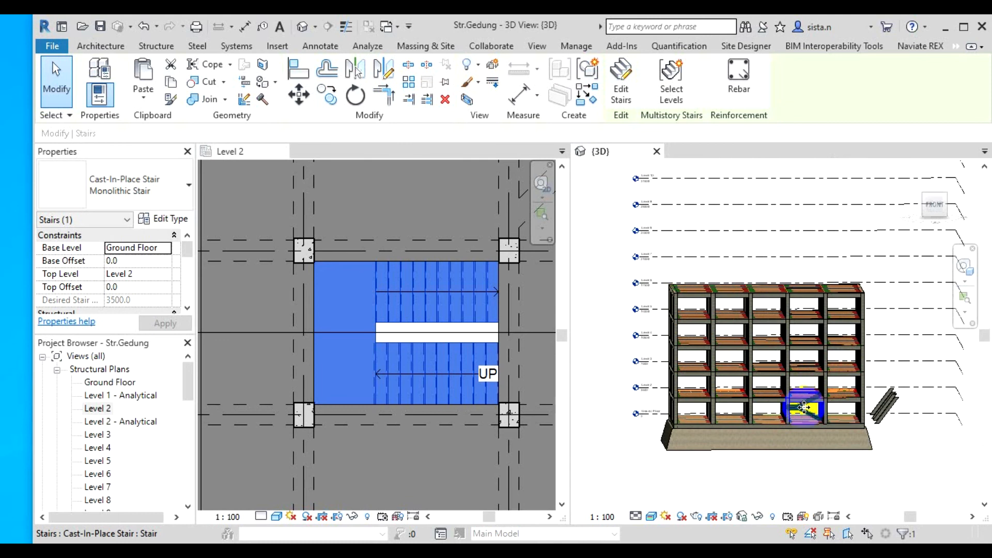
{"action": "scroll", "coordinate": [782, 413], "scroll_direction": "up", "scroll_amount": 3}
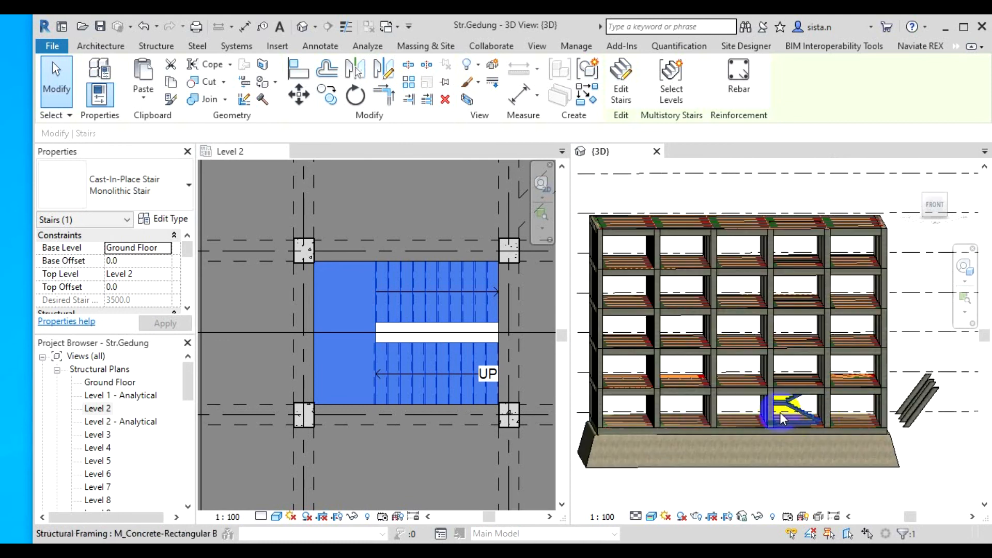
{"action": "scroll", "coordinate": [783, 410], "scroll_direction": "up", "scroll_amount": 3}
{"action": "scroll", "coordinate": [788, 405], "scroll_direction": "down", "scroll_amount": 2}
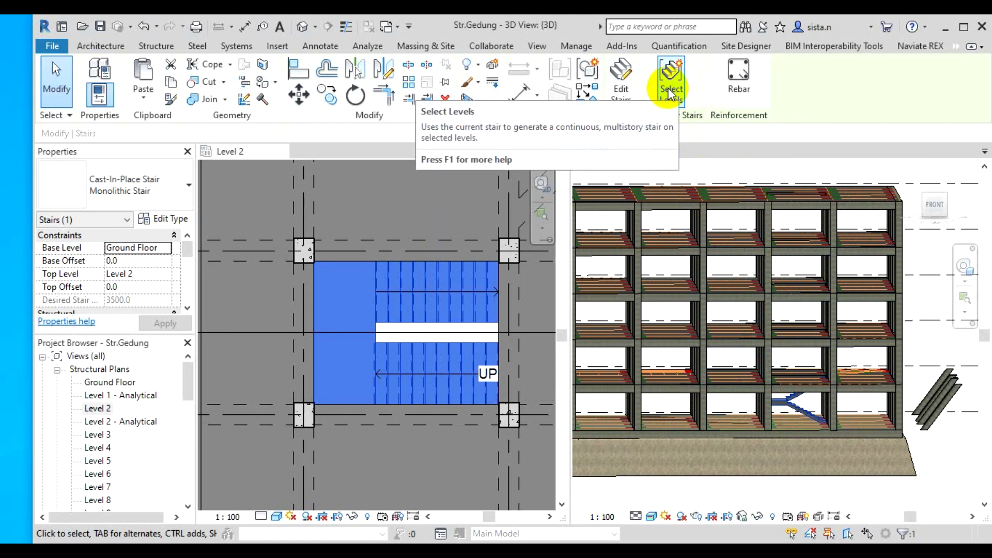
{"action": "left_click", "coordinate": [670, 93]}
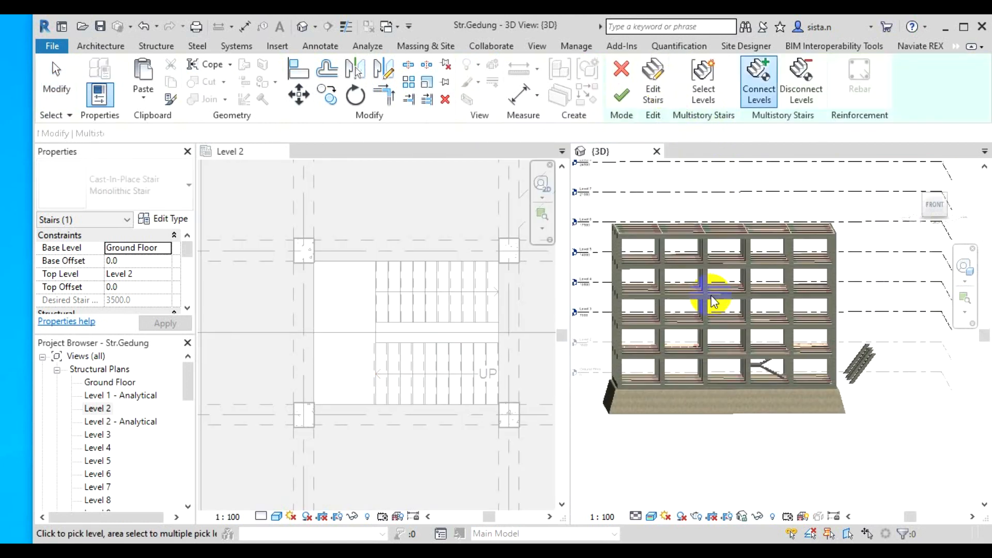
{"action": "scroll", "coordinate": [711, 296], "scroll_direction": "down", "scroll_amount": 1}
{"action": "middle_click_drag", "start_coordinate": [711, 295], "coordinate": [738, 348]}
{"action": "scroll", "coordinate": [736, 374], "scroll_direction": "up", "scroll_amount": 1}
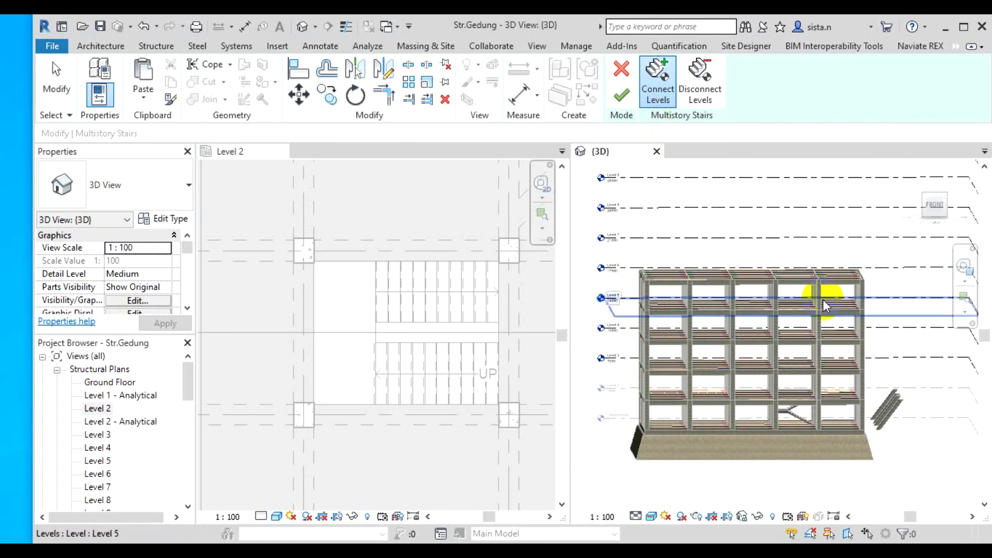
{"action": "scroll", "coordinate": [609, 379], "scroll_direction": "up", "scroll_amount": 2}
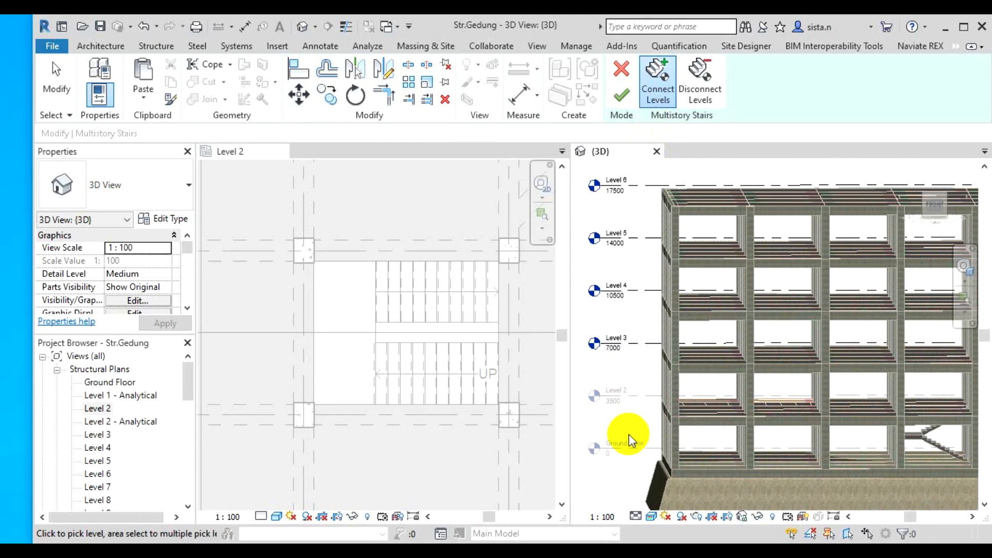
{"action": "scroll", "coordinate": [628, 440], "scroll_direction": "down", "scroll_amount": 2}
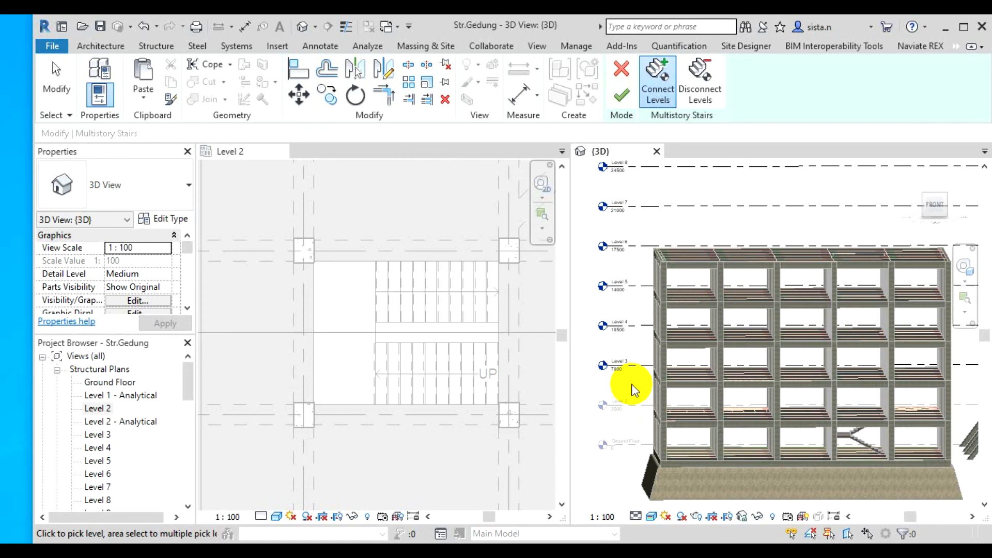
{"action": "left_click", "coordinate": [620, 361]}
{"action": "left_click", "coordinate": [599, 248]}
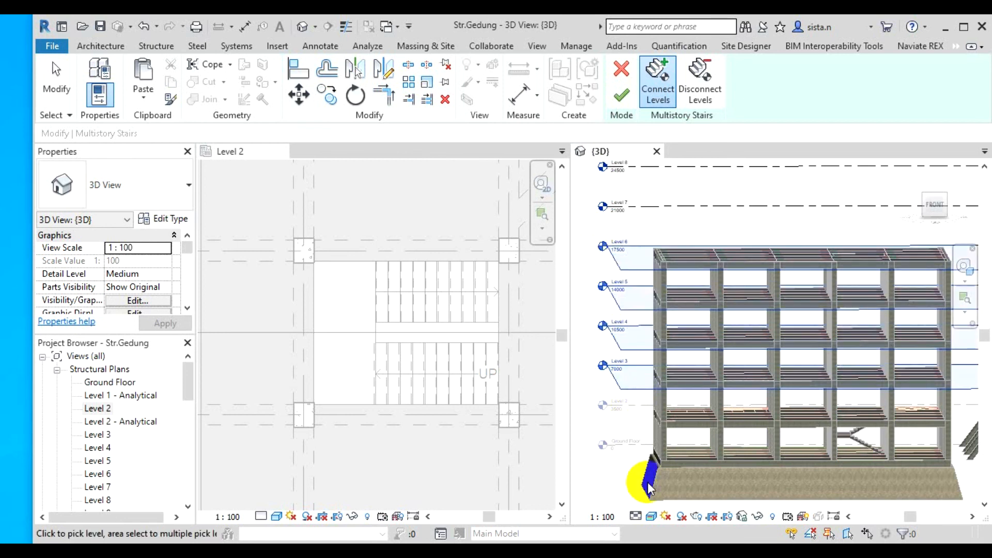
{"action": "left_click", "coordinate": [582, 281]}
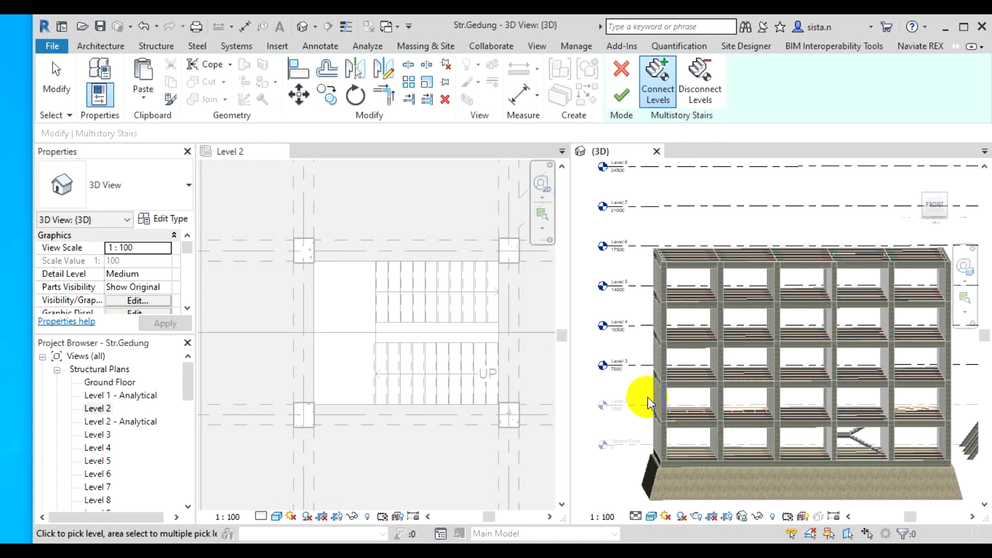
{"action": "scroll", "coordinate": [646, 397], "scroll_direction": "down", "scroll_amount": 1}
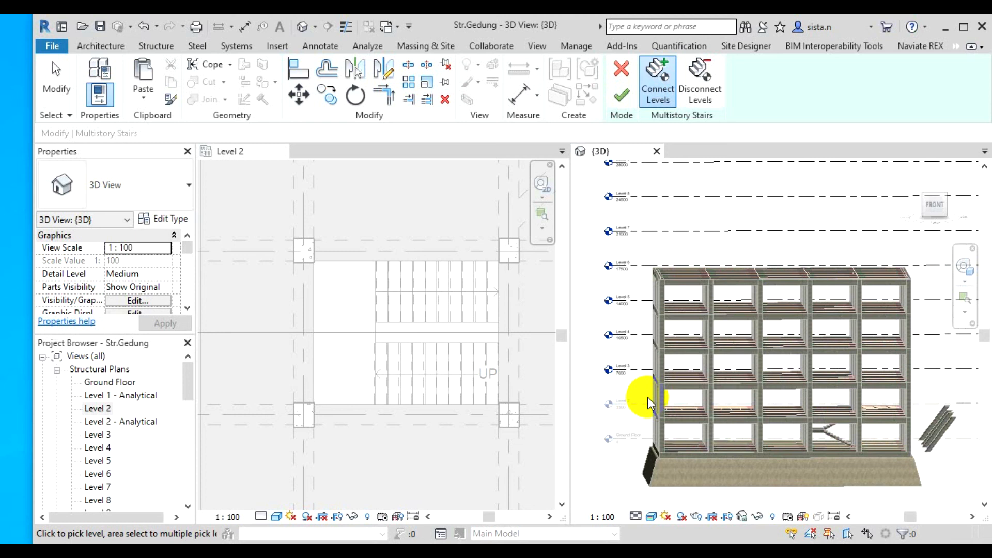
{"action": "left_click_drag", "start_coordinate": [647, 397], "coordinate": [598, 252]}
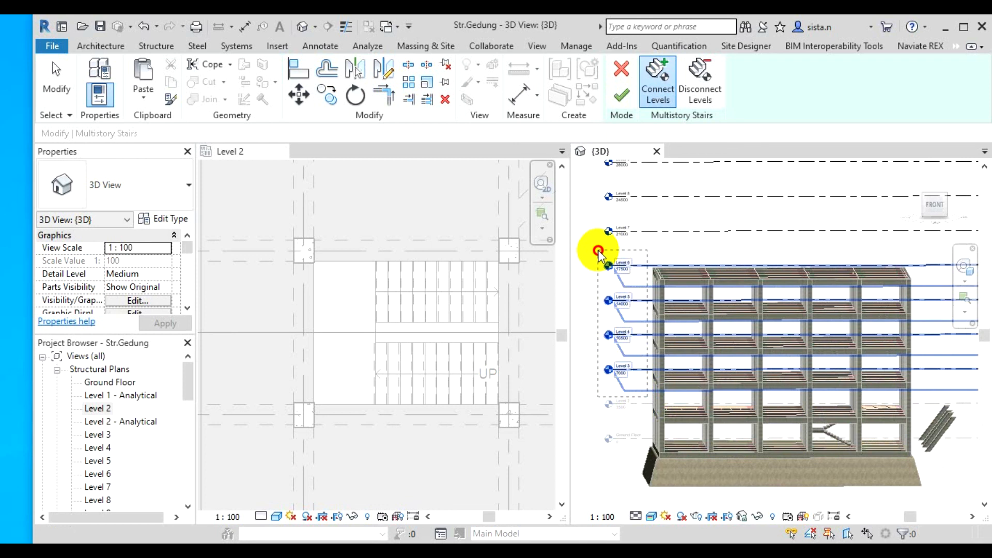
{"action": "left_click_drag", "start_coordinate": [598, 251], "coordinate": [675, 397]}
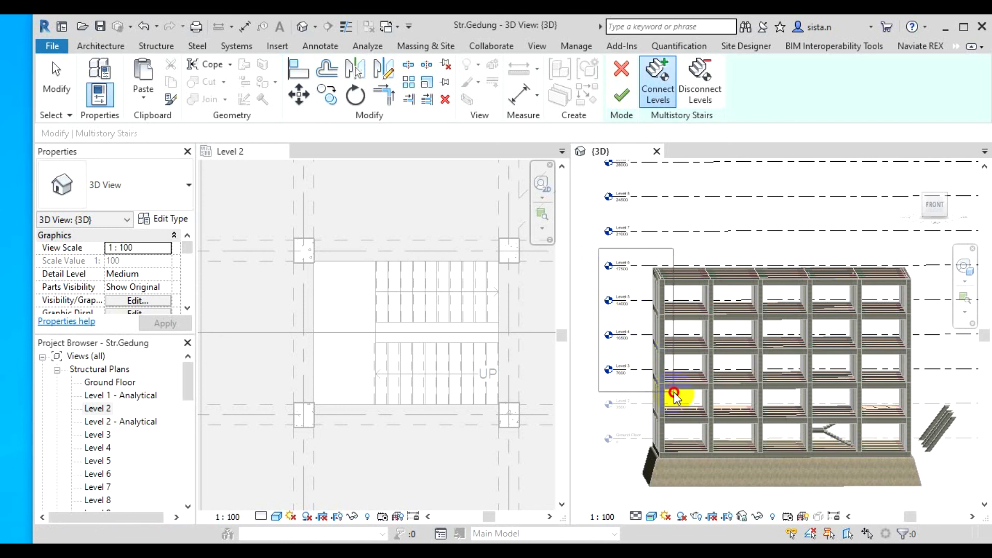
{"action": "left_click_drag", "start_coordinate": [675, 396], "coordinate": [947, 408]}
{"action": "scroll", "coordinate": [669, 395], "scroll_direction": "down", "scroll_amount": 3}
{"action": "scroll", "coordinate": [717, 393], "scroll_direction": "up", "scroll_amount": 2}
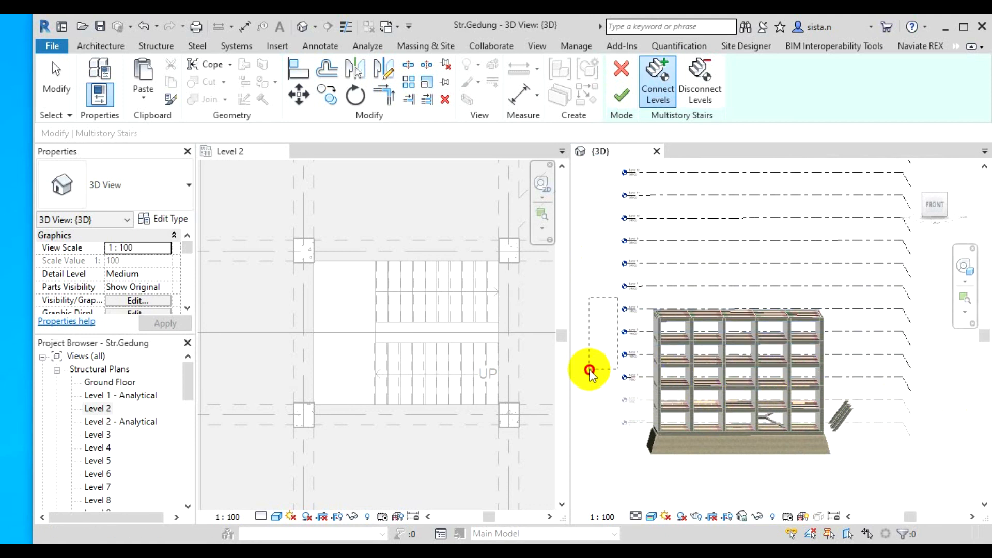
Step: Connect the stair to Levels 3 through 6, finish the multistory stair and deselect it
{"action": "scroll", "coordinate": [591, 372], "scroll_direction": "up", "scroll_amount": 4}
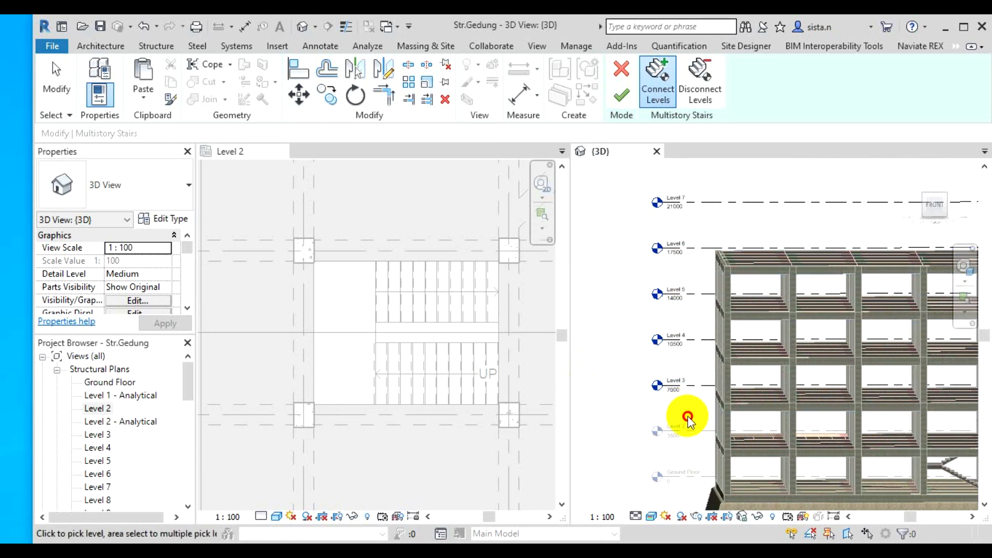
{"action": "left_click", "coordinate": [670, 365]}
{"action": "left_click_drag", "start_coordinate": [670, 365], "coordinate": [639, 240]}
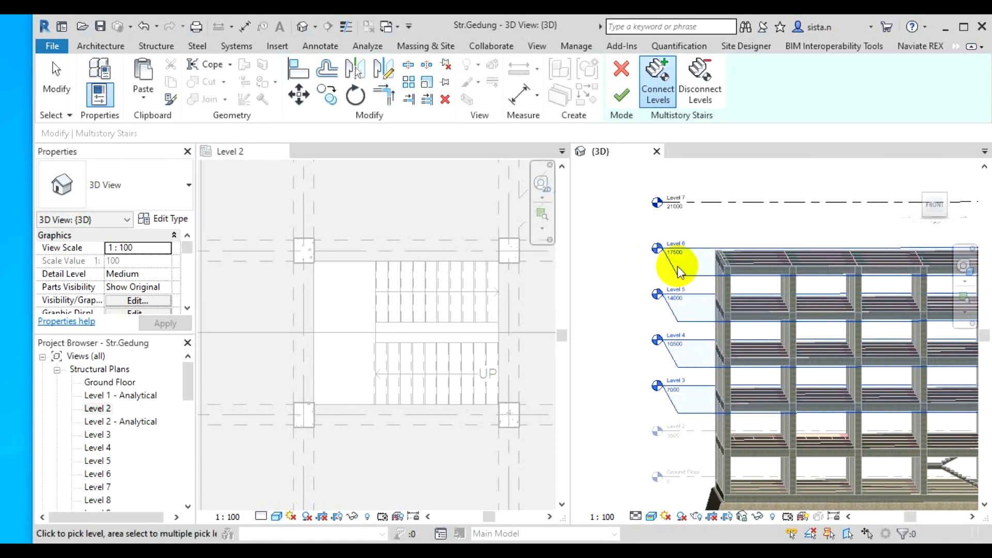
{"action": "left_click", "coordinate": [622, 96]}
{"action": "middle_click_drag", "start_coordinate": [787, 334], "coordinate": [693, 349]}
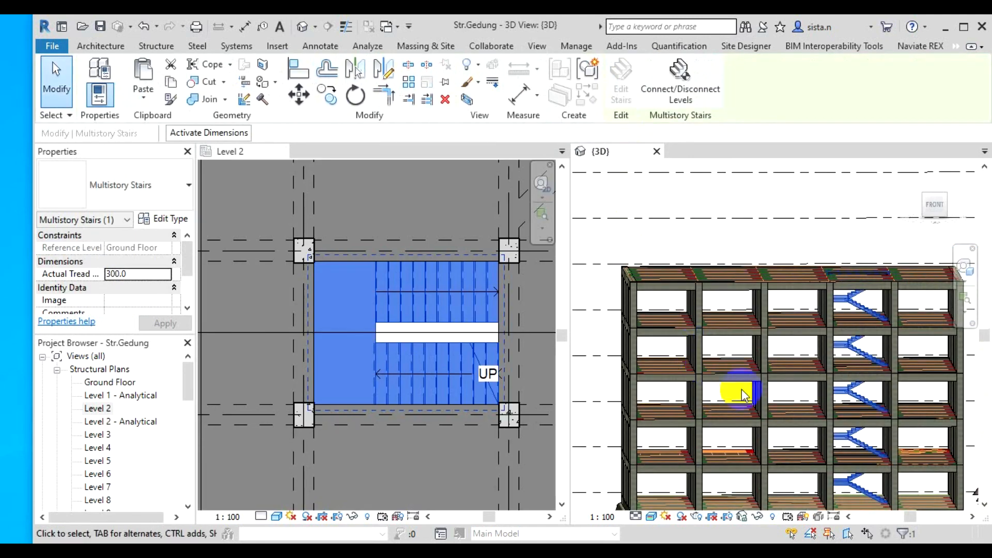
{"action": "left_click", "coordinate": [884, 416]}
{"action": "middle_click_drag", "start_coordinate": [875, 444], "coordinate": [853, 400]}
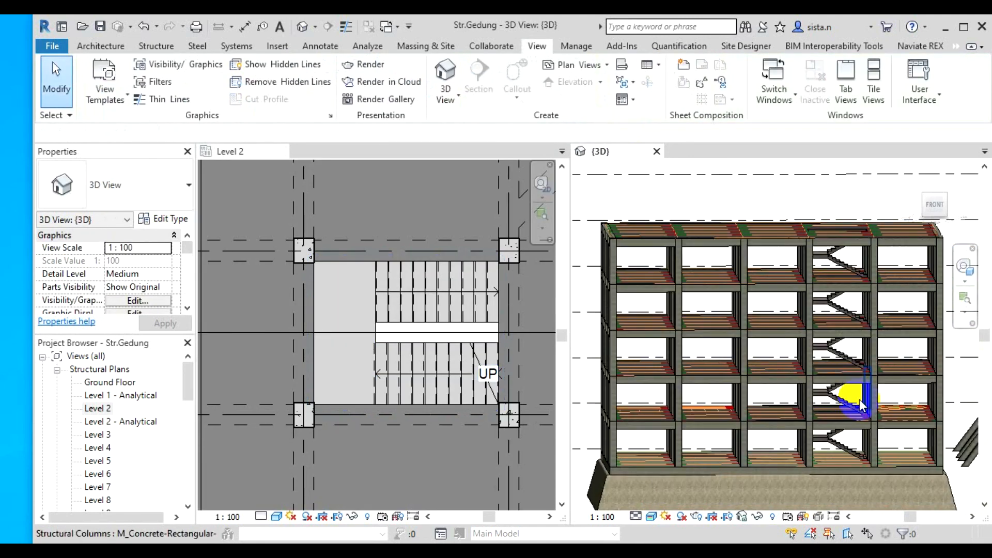